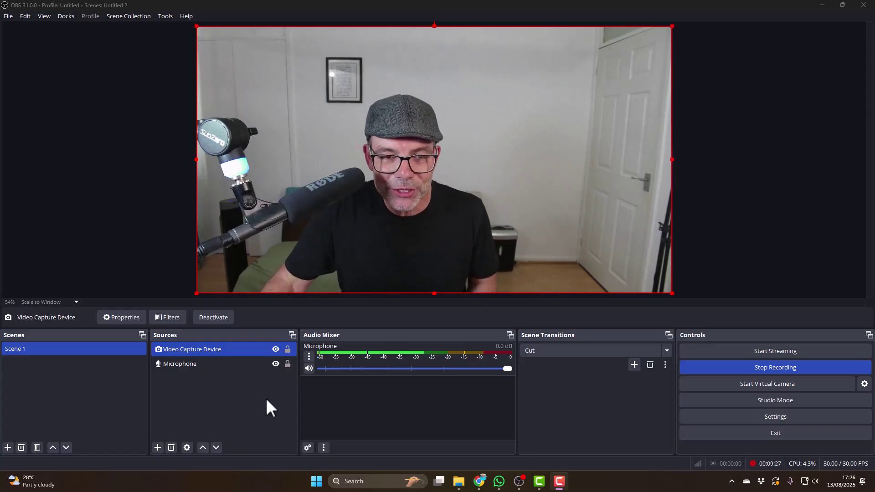
Delete the Video Capture Device and Microphone sources from Scene 1, confirming each removal
key("Delete")
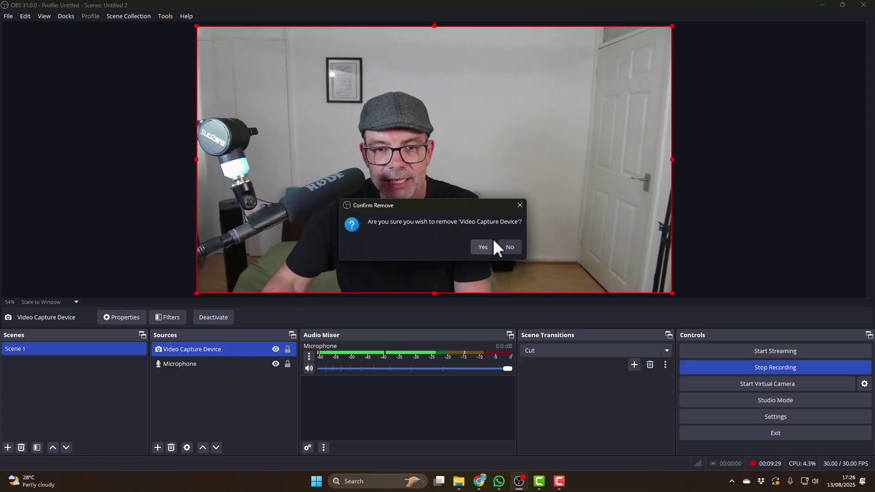
left_click(484, 246)
left_click(214, 349)
key("Delete")
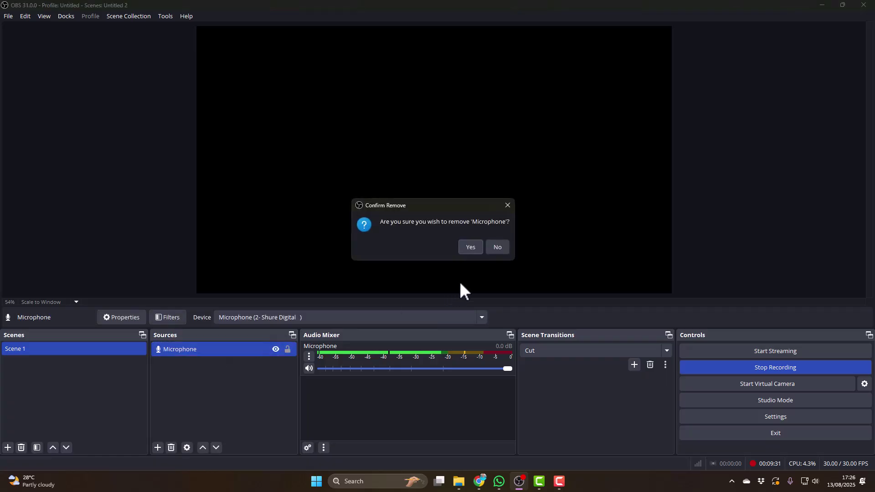
left_click(477, 250)
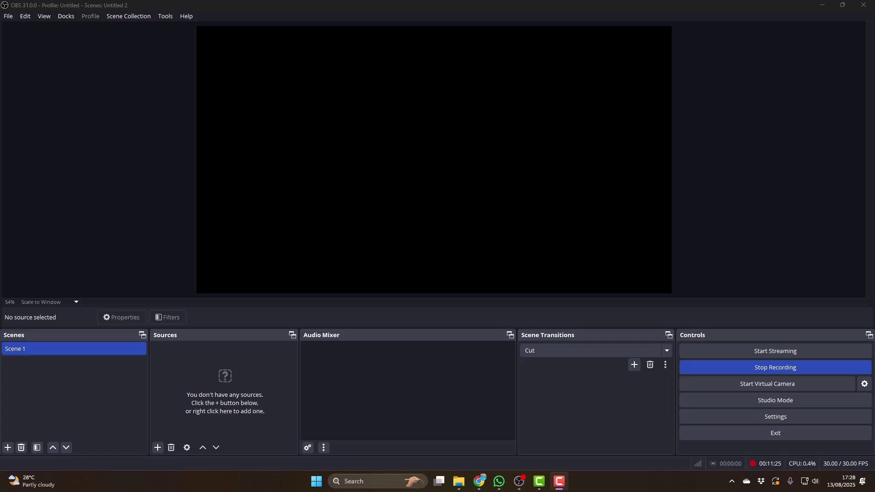
Rename Scene 1 in the Scenes panel to 'Front Camera'
right_click(39, 348)
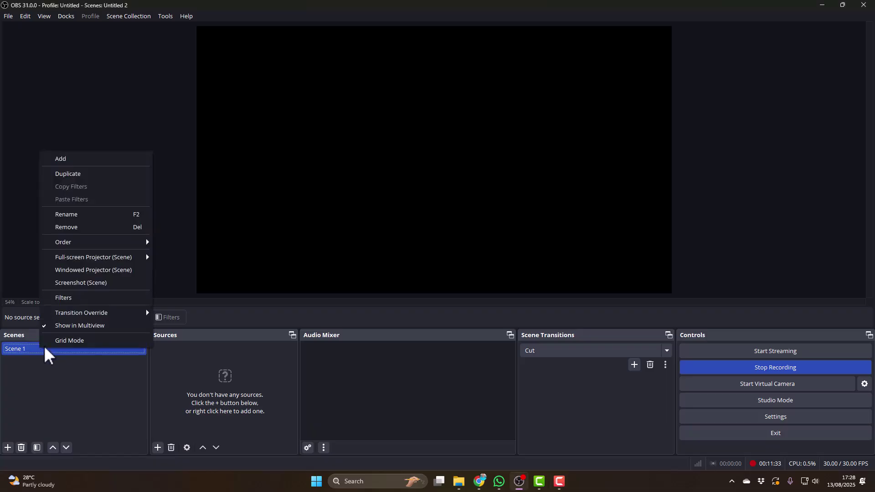
left_click(126, 214)
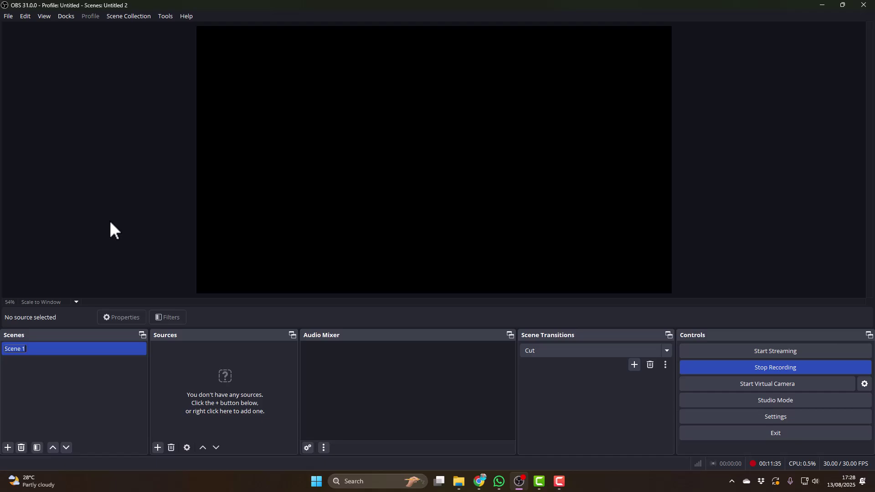
type("Frton")
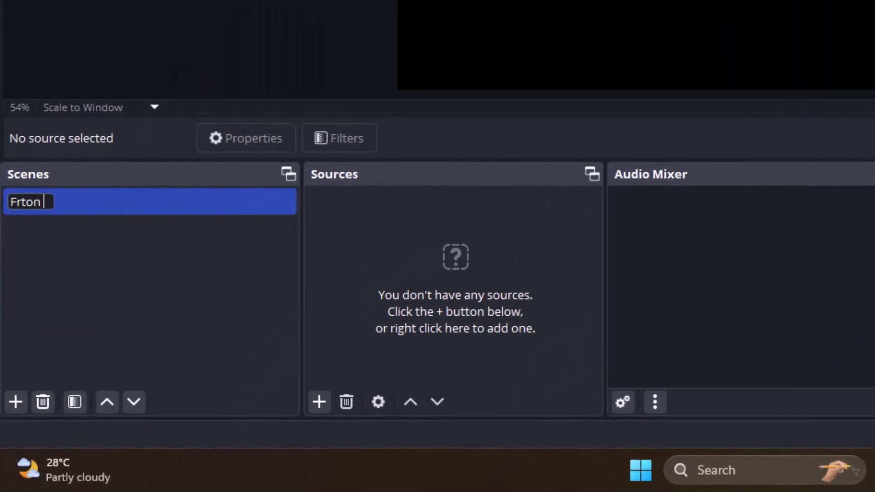
key("BackSpace")
key("BackSpace")
key("BackSpace")
type("ont Camer")
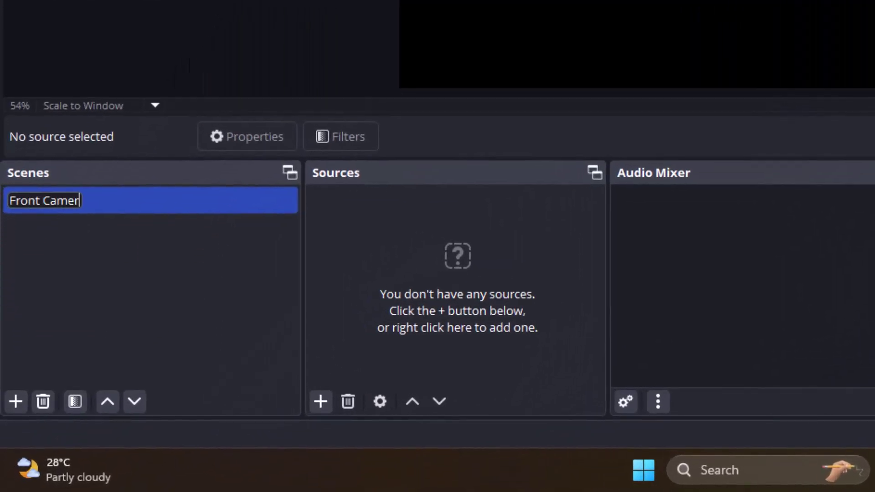
type("a")
key("Return")
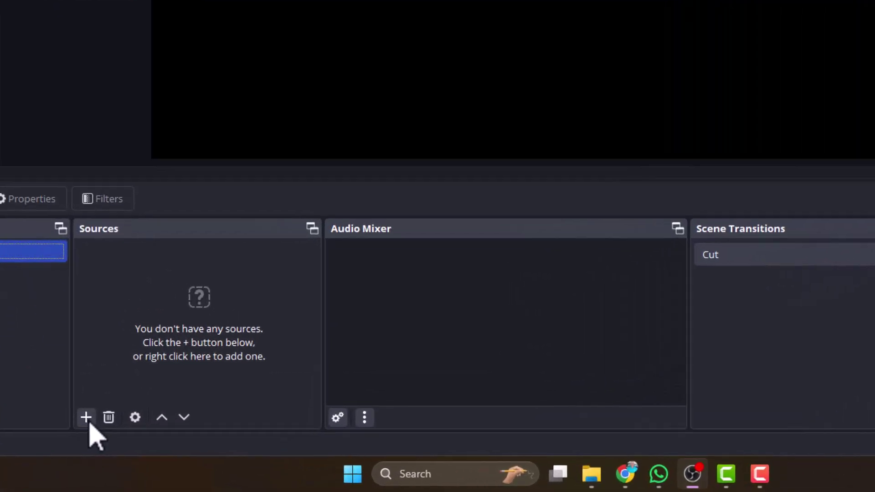
Add a Video Capture Device source named 'Elgato Facecam' to the Front Camera scene
left_click(158, 447)
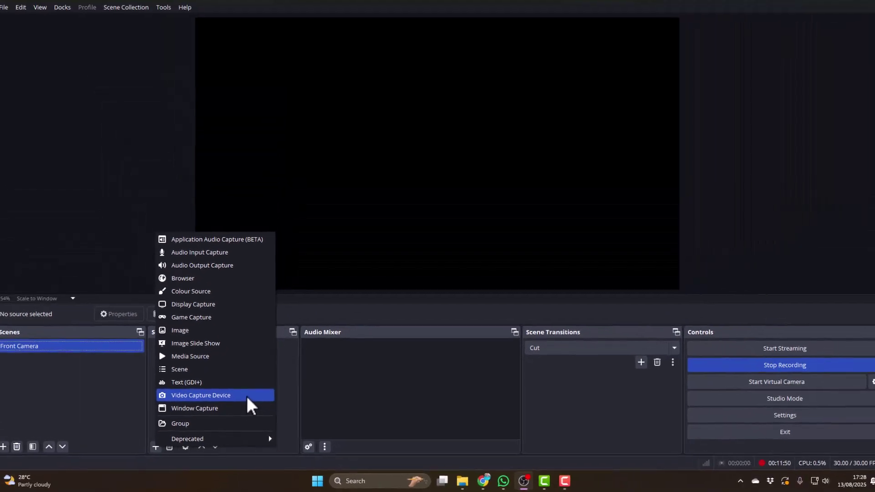
left_click(242, 309)
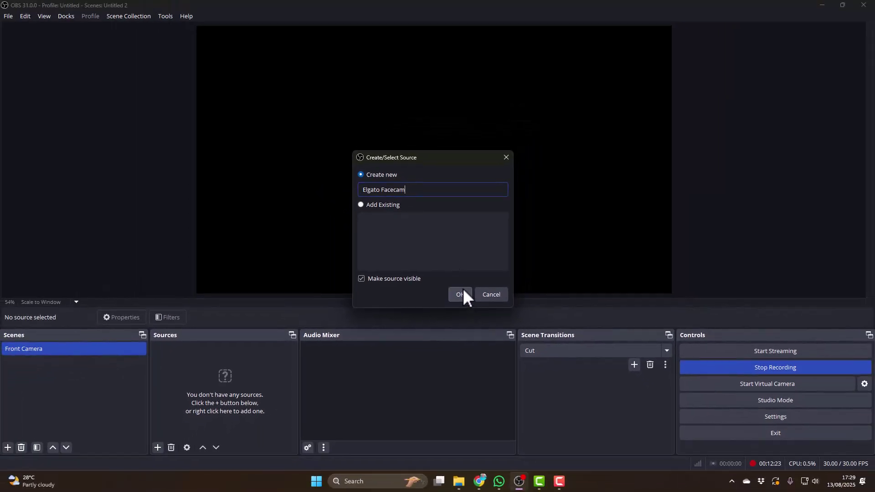
left_click(463, 290)
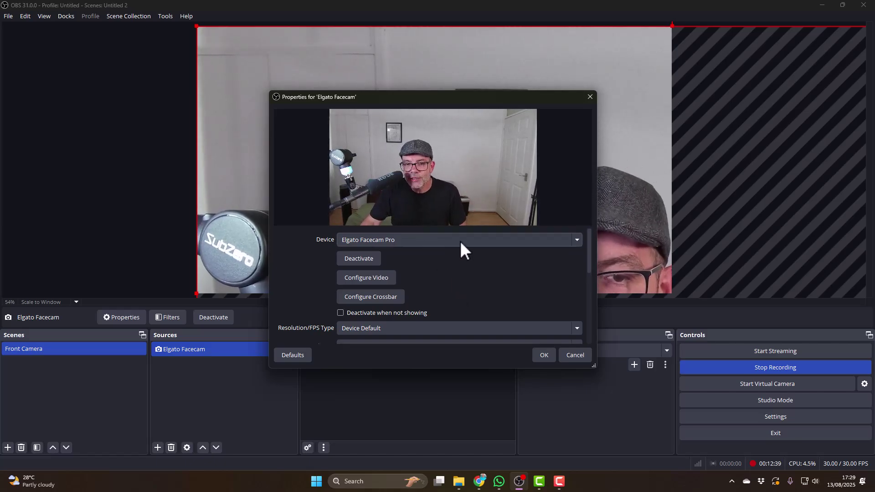
left_click(474, 239)
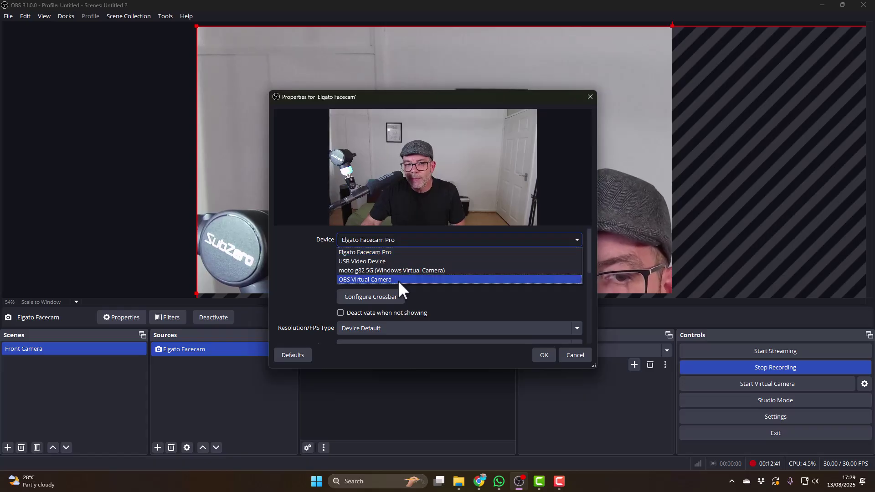
left_click(384, 253)
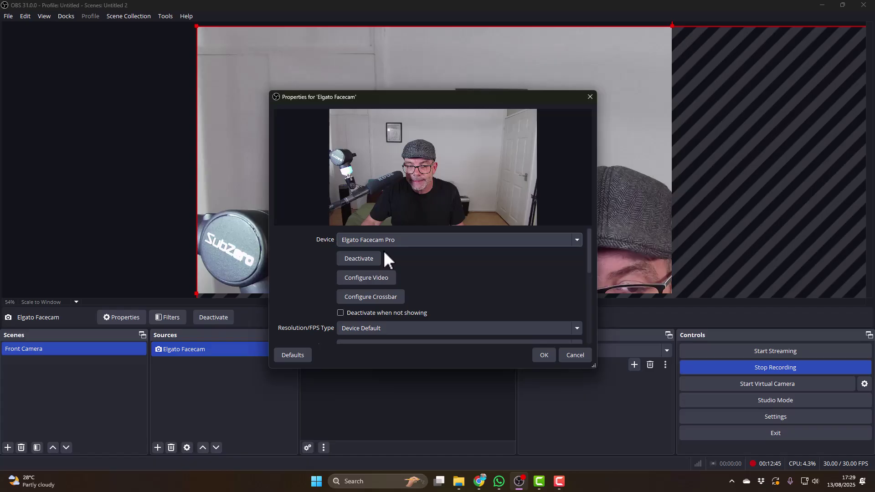
left_click(387, 278)
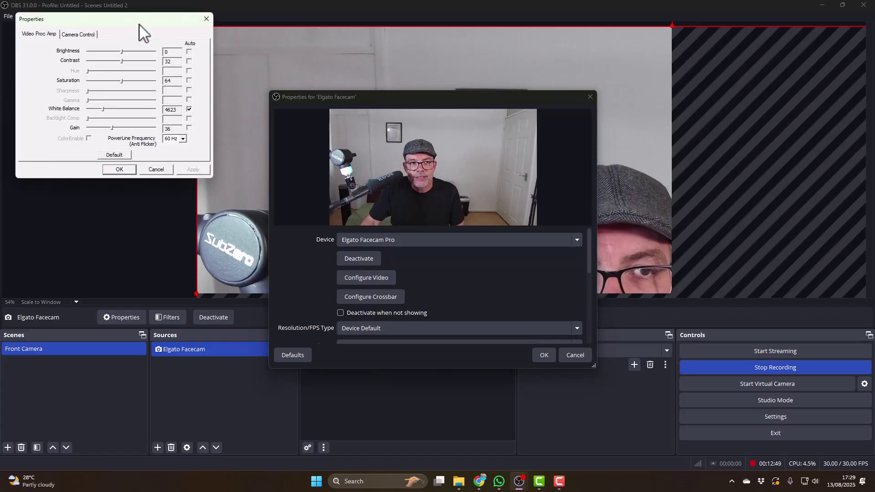
left_click_drag(139, 27, 258, 59)
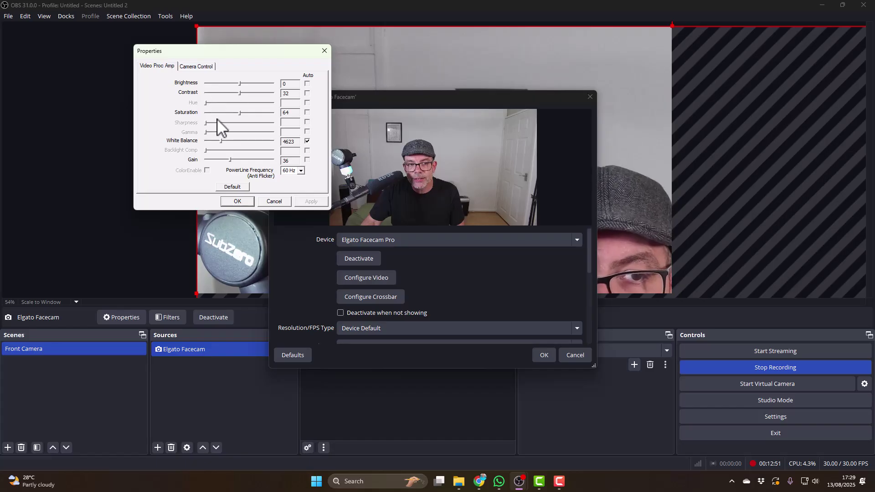
left_click(197, 67)
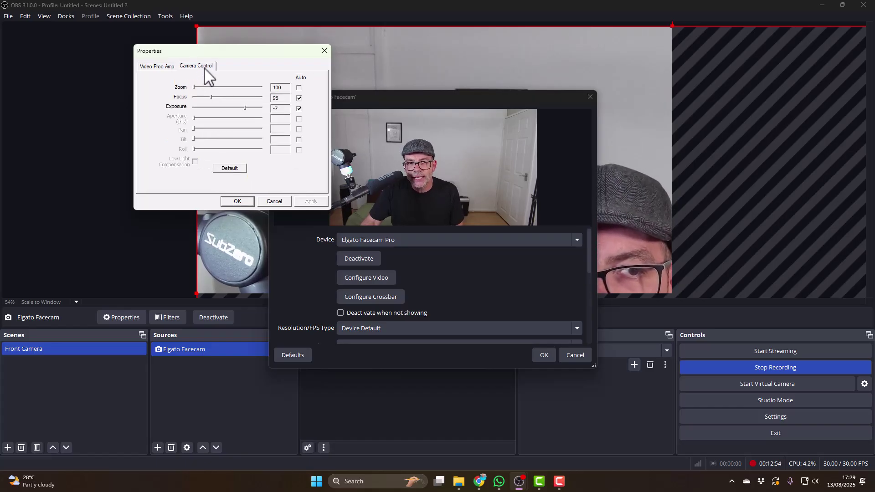
left_click(283, 203)
scroll(497, 300, "down", 1)
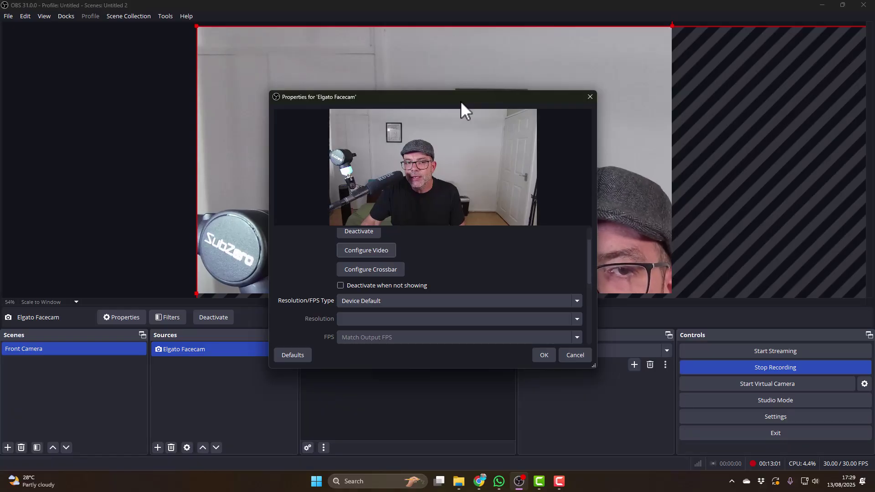
left_click_drag(461, 100, 238, 330)
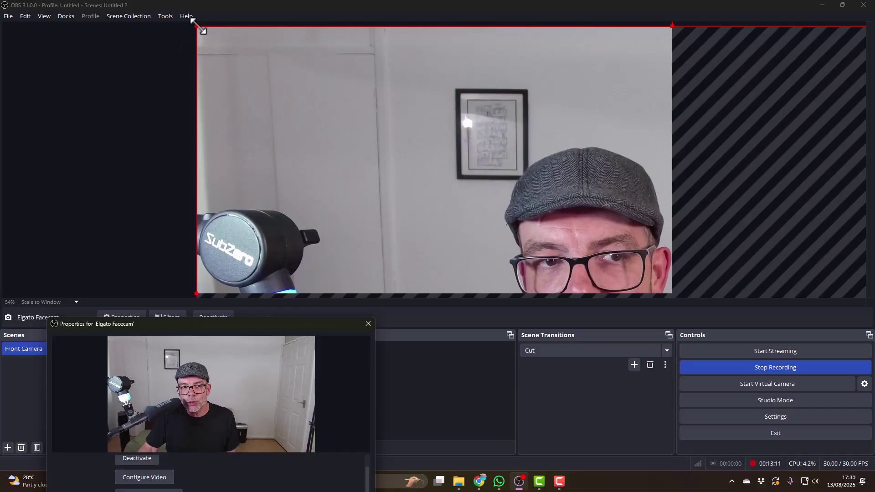
left_click_drag(197, 25, 431, 158)
left_click_drag(461, 229, 261, 87)
left_click_drag(575, 240, 636, 294)
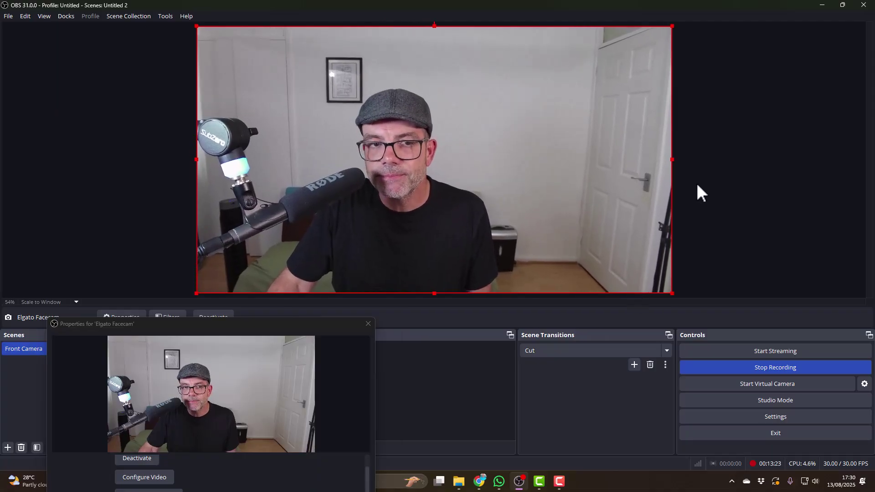
key("ctrl+z")
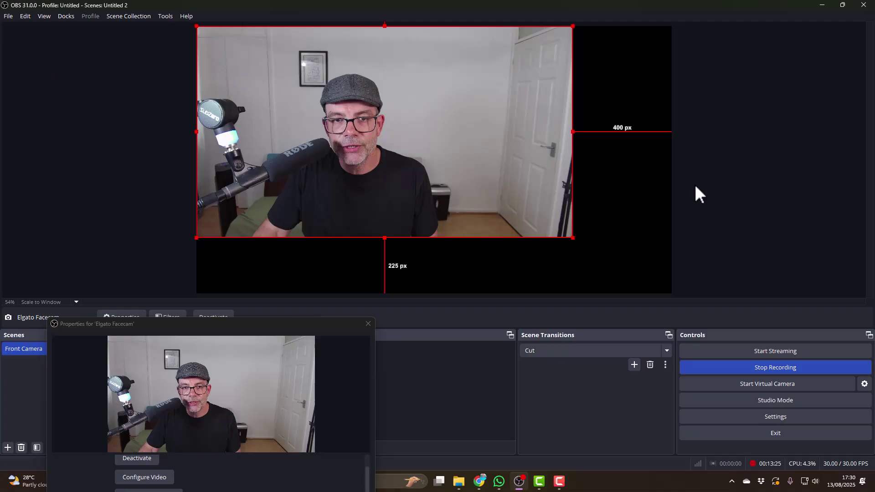
key("ctrl+z")
key("ctrl+z")
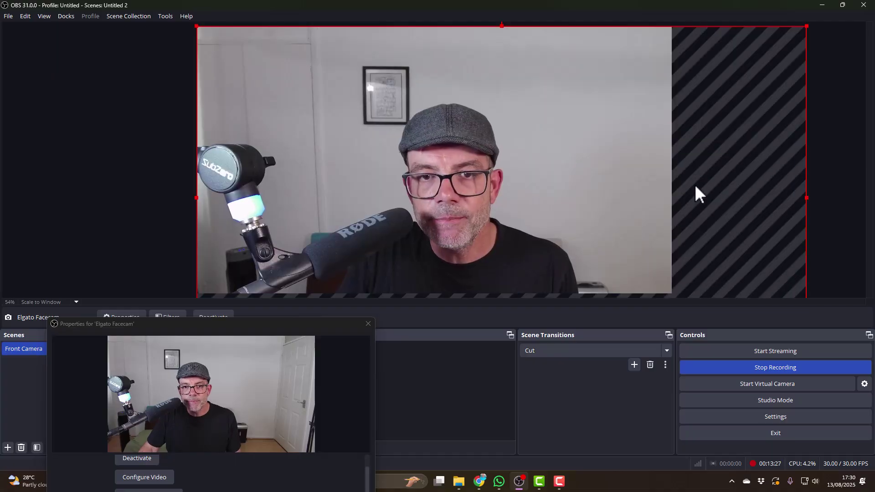
key("ctrl+z")
key("ctrl+z")
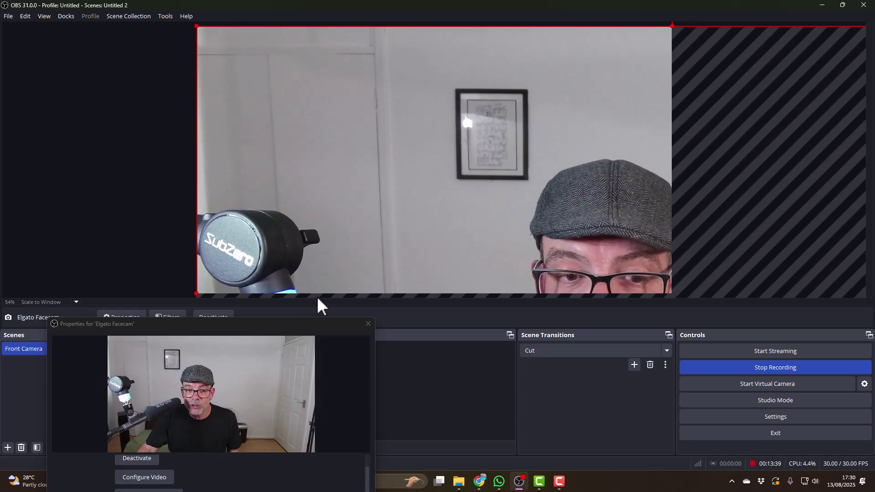
Set the Elgato Facecam's resolution type to Custom at 1920x1080 and confirm
left_click_drag(286, 327, 536, 72)
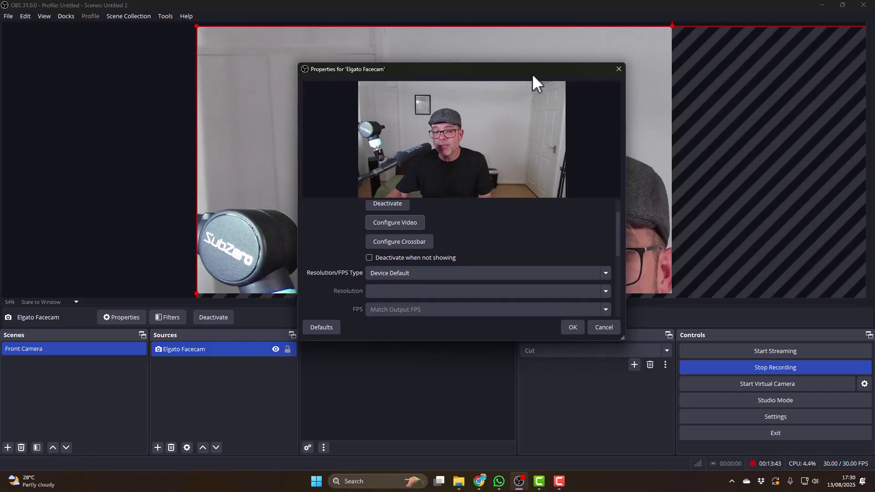
left_click(486, 273)
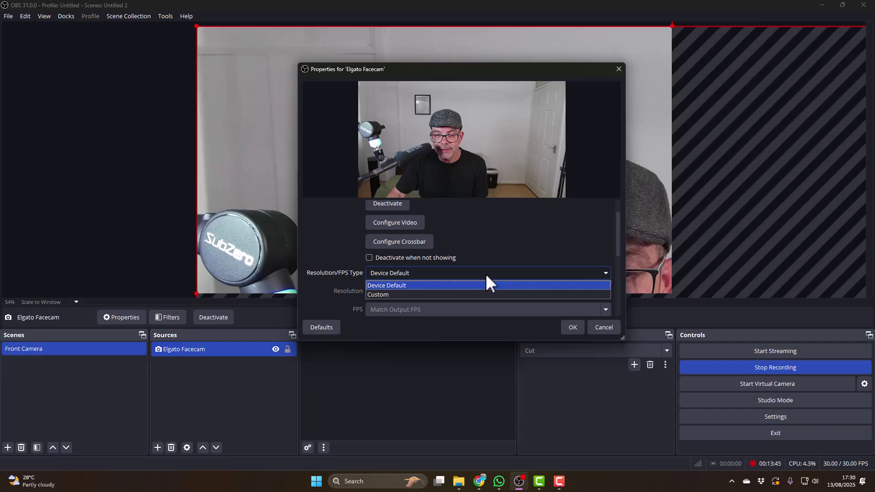
left_click(491, 294)
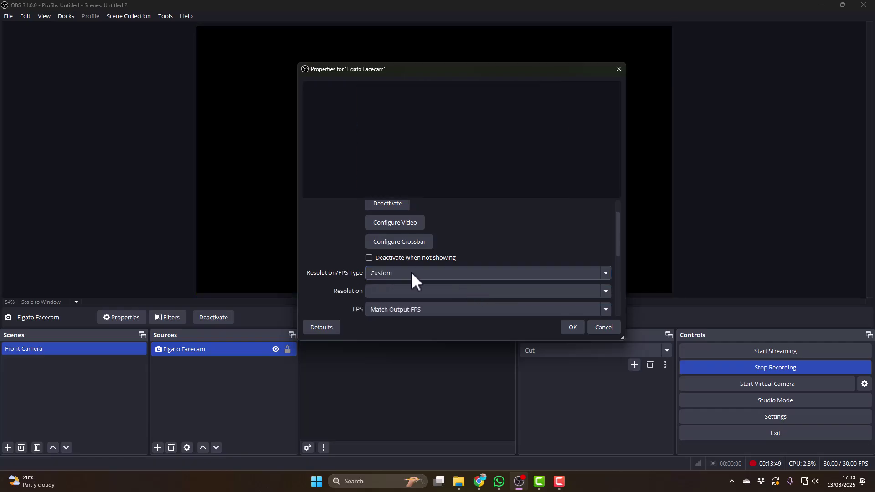
left_click(421, 291)
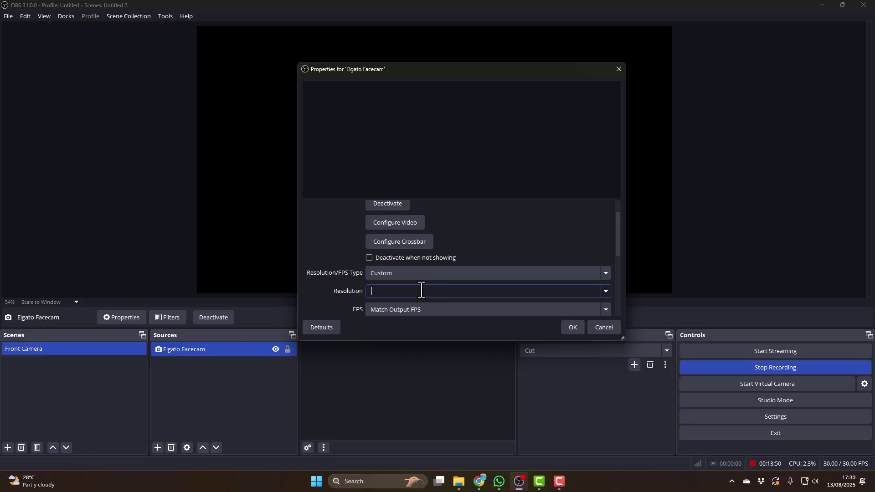
left_click(605, 288)
left_click(387, 314)
left_click(573, 327)
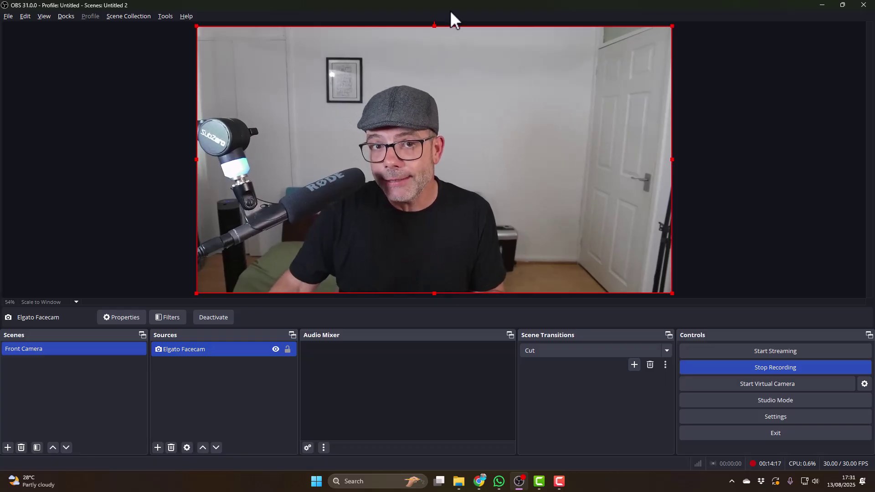
Crop the right side and top edge off the facecam picture
left_click_drag(435, 26, 441, 57)
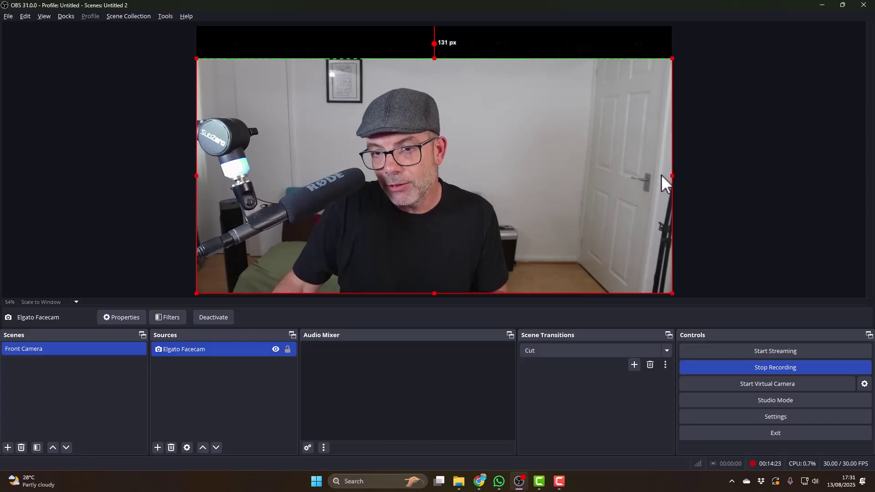
left_click_drag(670, 175, 570, 189)
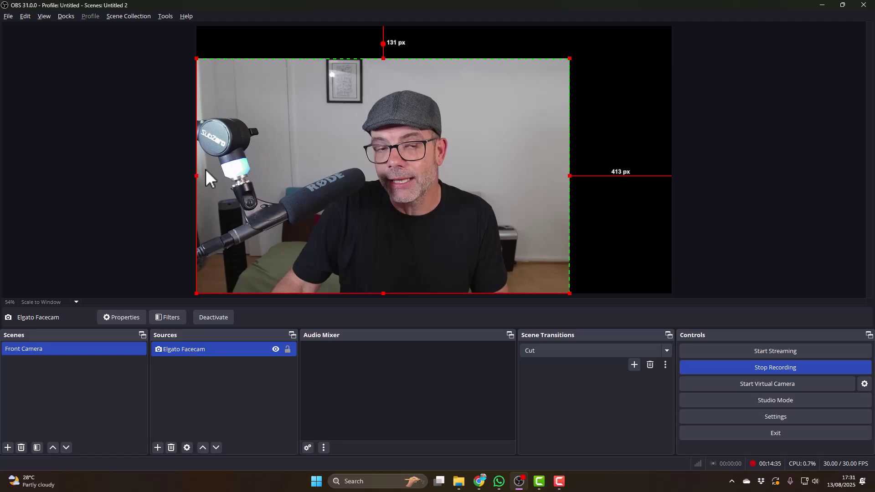
mouse_move(384, 58)
left_mouse_down()
mouse_move(375, 37)
mouse_move(378, 55)
left_mouse_up()
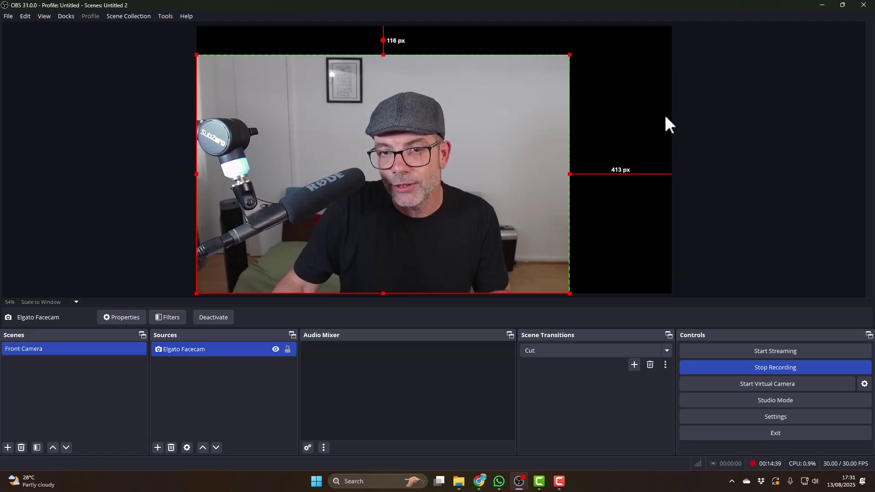
Reselect the facecam and scale it up to fill the canvas width
left_click(640, 121)
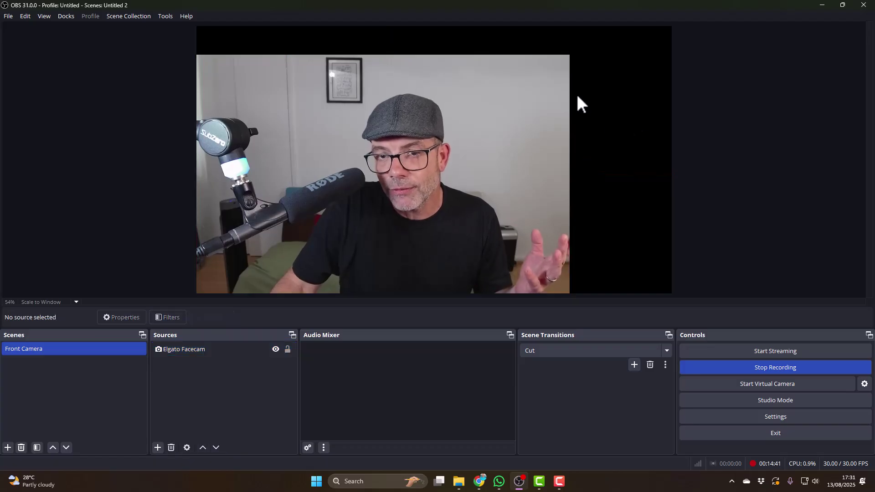
left_click(565, 62)
left_click(570, 52)
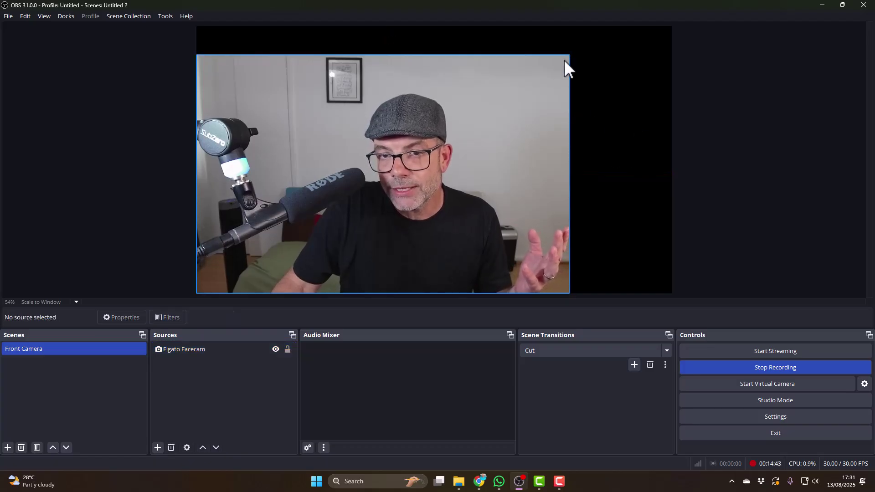
left_click(564, 59)
left_click_drag(570, 55, 673, 21)
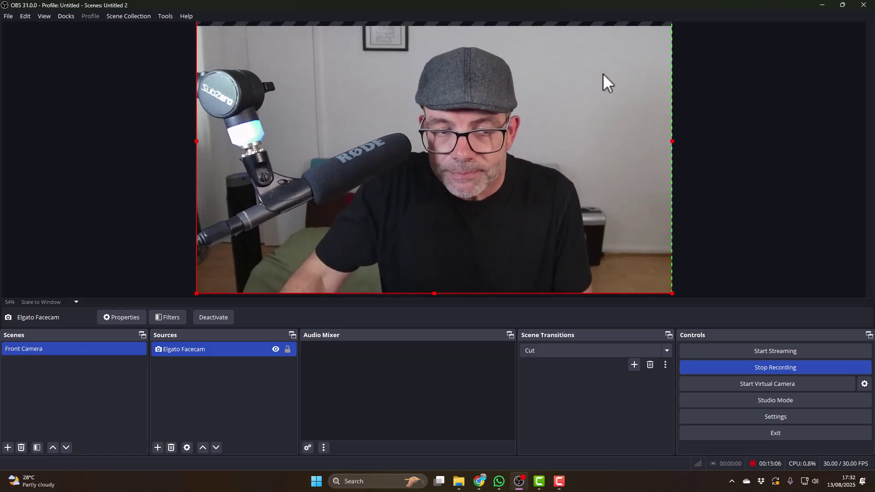
Add an Audio Input Capture source named 'Microphone'
left_click(157, 447)
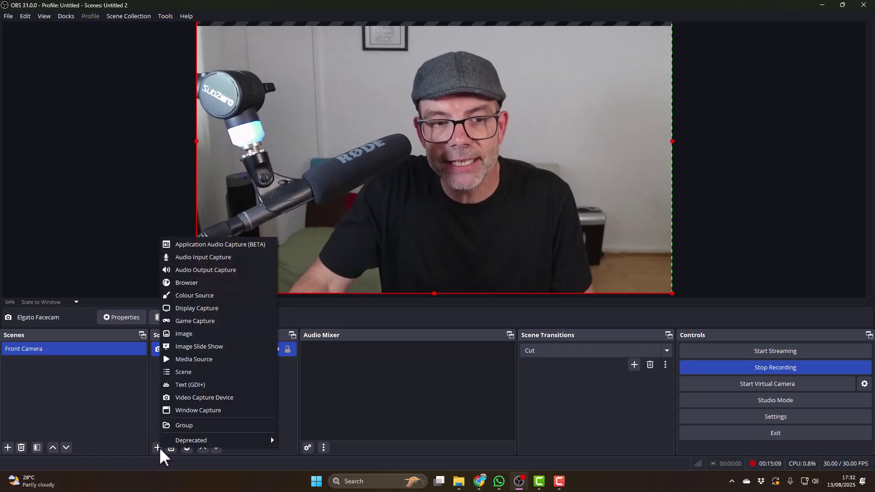
left_click(265, 257)
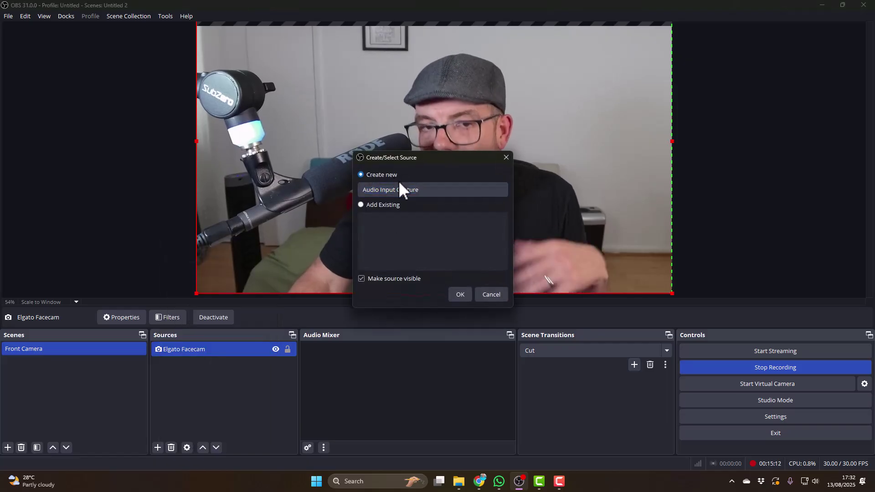
left_click(427, 191)
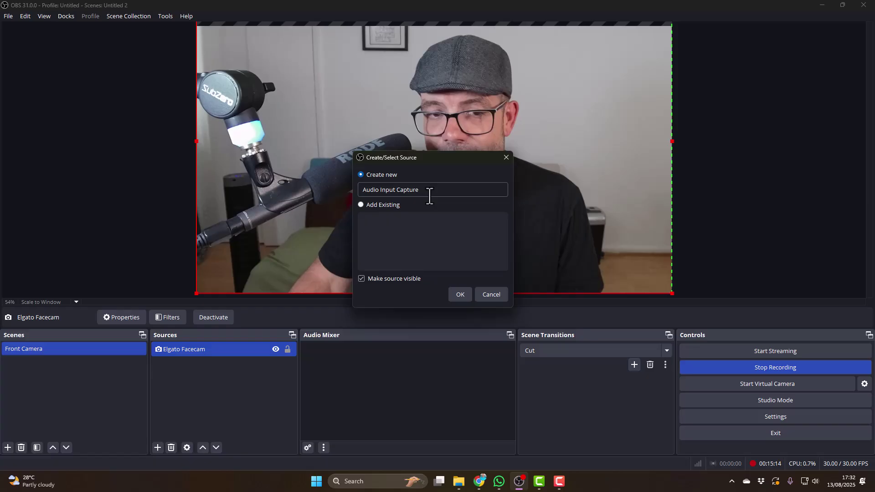
left_click_drag(429, 196, 353, 200)
type("Mi")
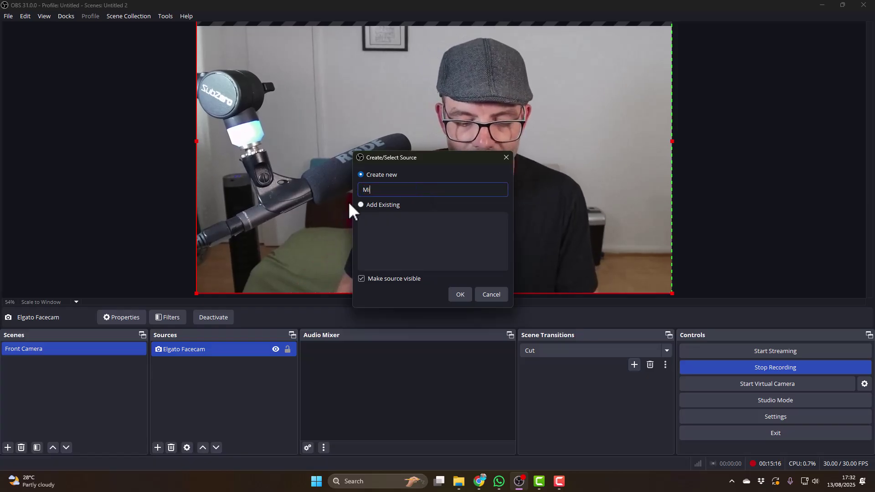
type("crophhone")
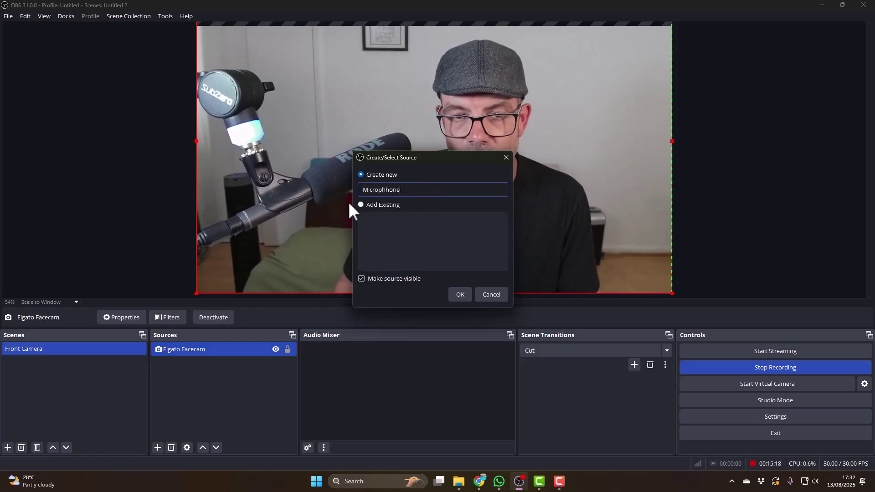
key("BackSpace")
key("BackSpace")
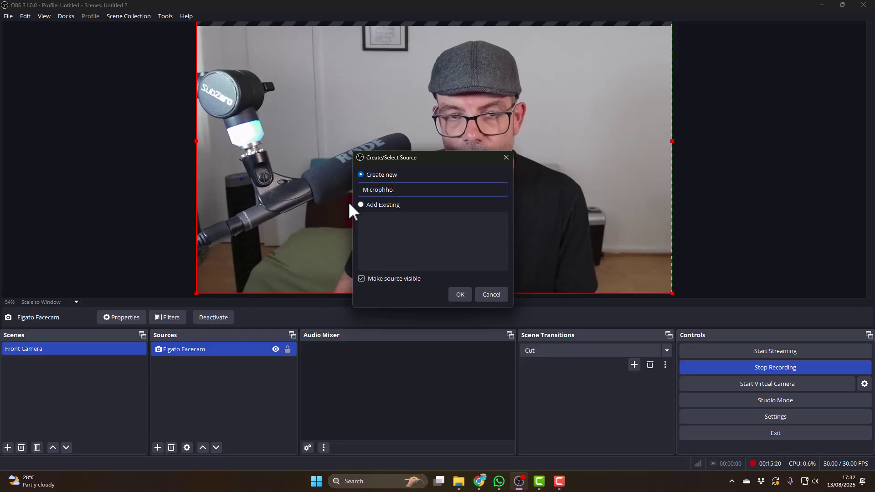
key("BackSpace")
key("BackSpace")
type("one")
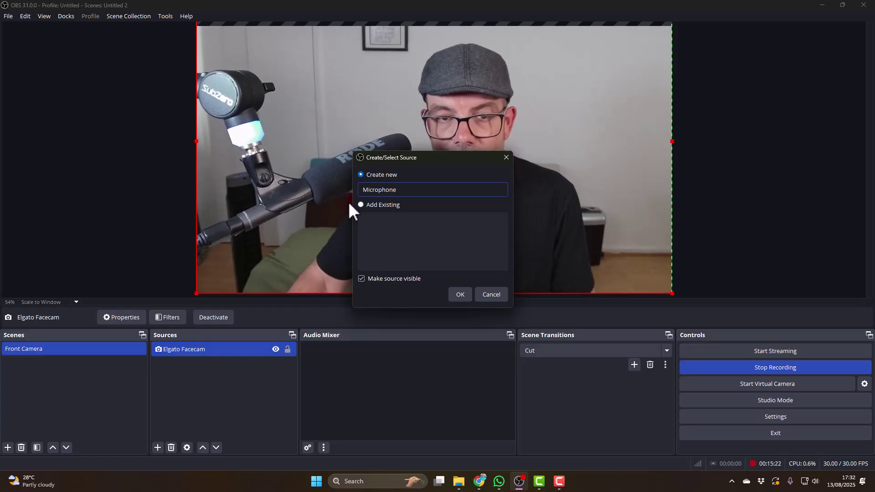
left_click(469, 294)
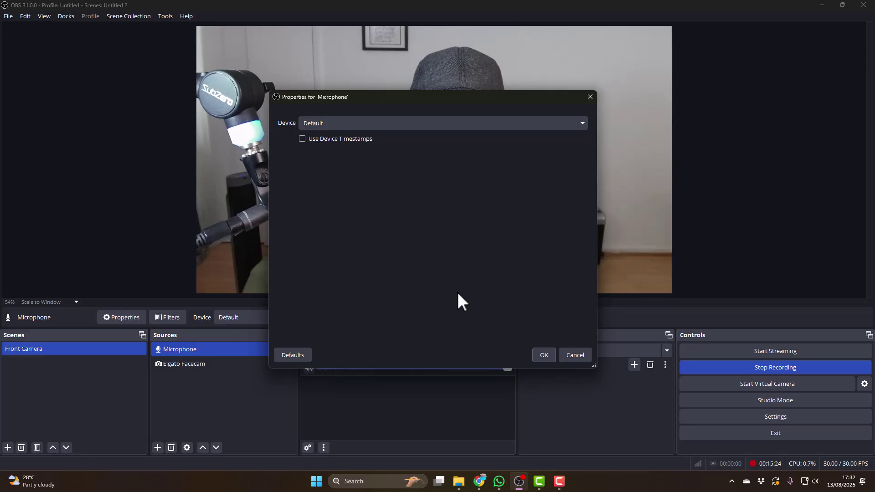
Set the Microphone source's device to the Shure Digital microphone
left_click(351, 123)
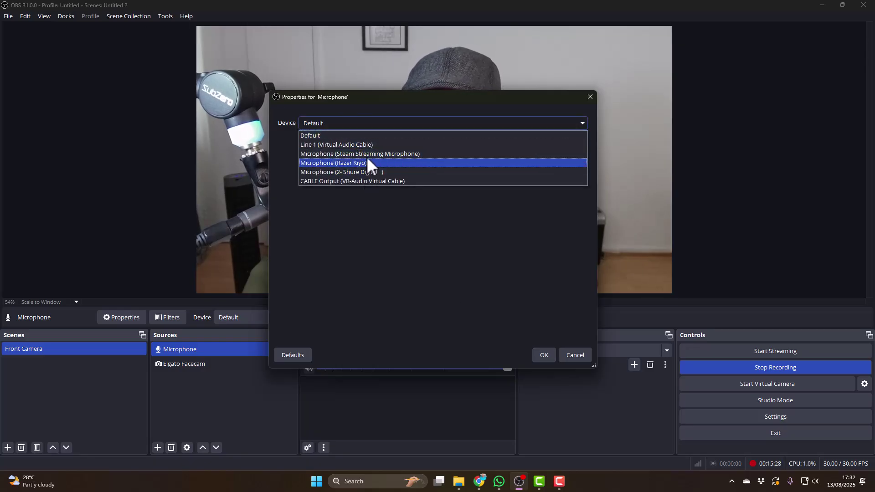
left_click(379, 172)
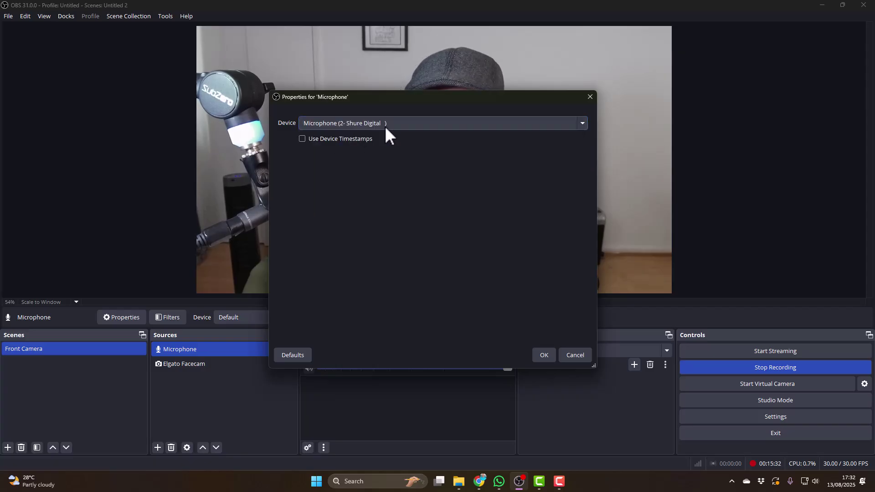
left_click(544, 355)
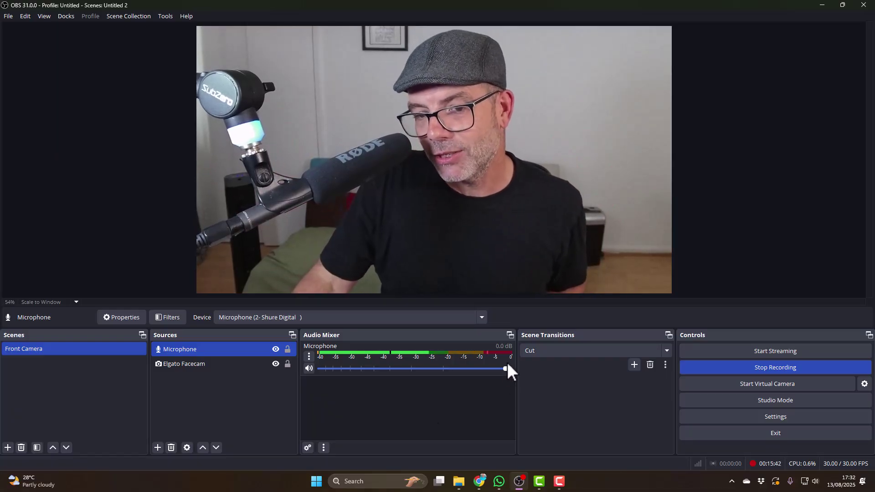
mouse_move(506, 365)
left_mouse_down()
mouse_move(347, 372)
mouse_move(518, 365)
left_mouse_up()
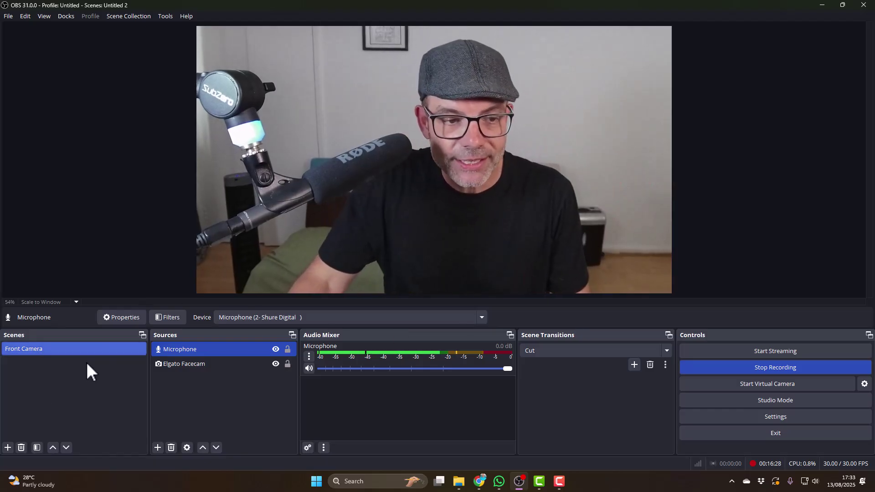
Create a new scene named 'Left Monitor'
left_click(7, 448)
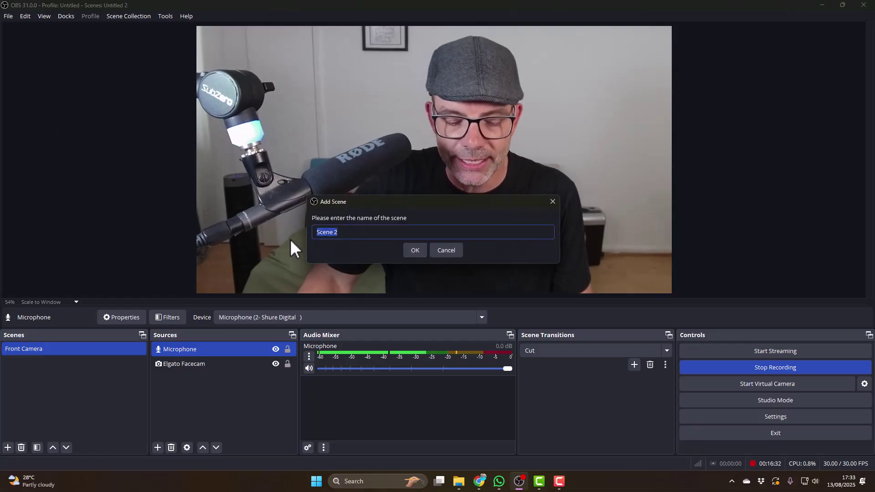
type("Left Monitor")
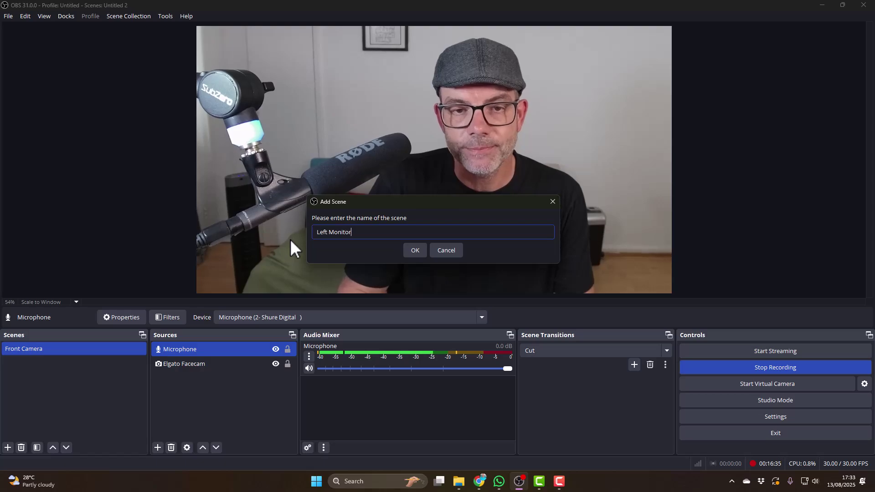
key("Return")
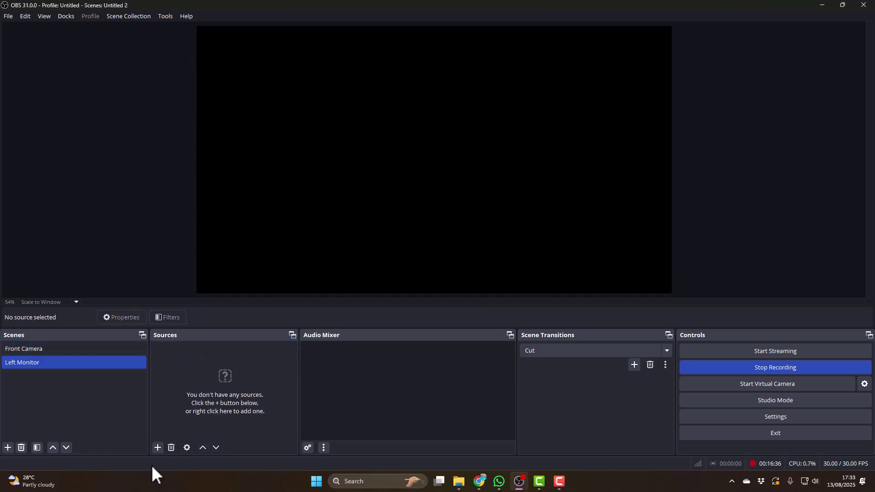
Add a Display Capture source 'LH Monitor' capturing the second monitor at -1920,0
left_click(158, 449)
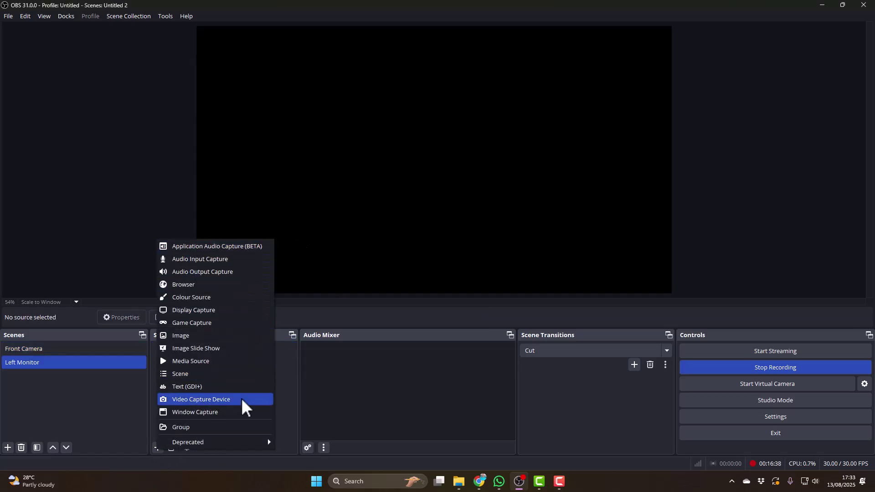
left_click(251, 310)
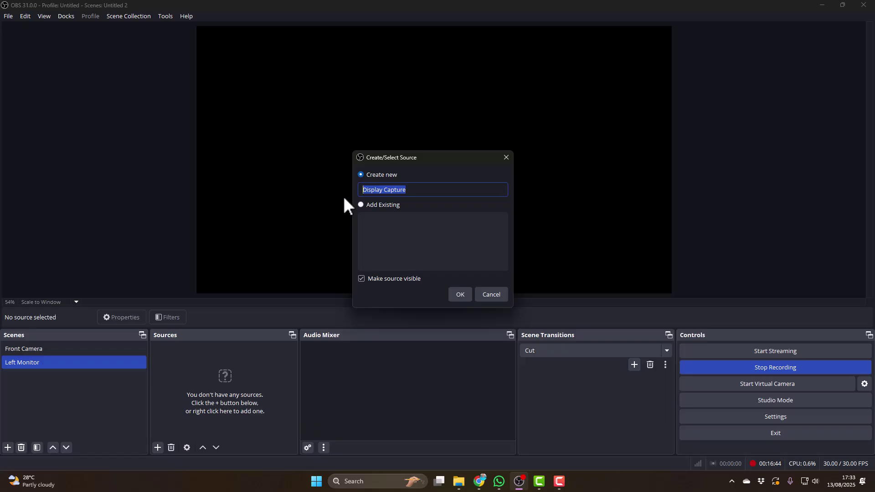
type("LH Monitor")
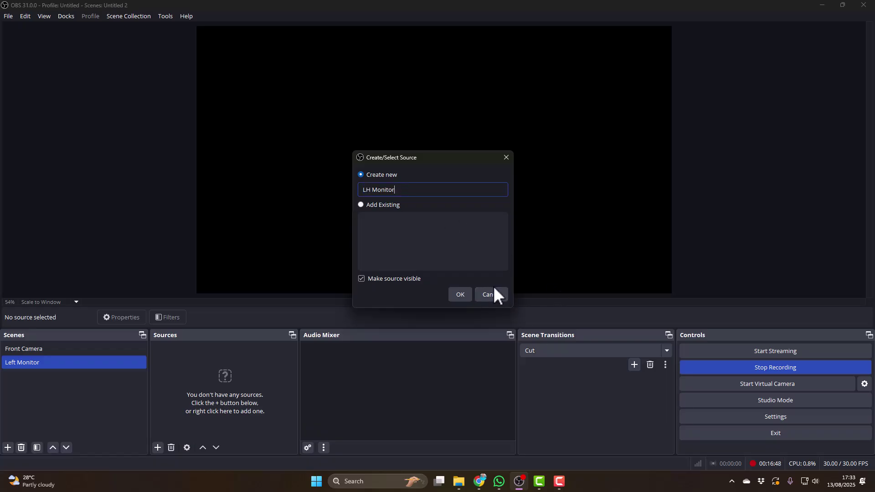
left_click(469, 295)
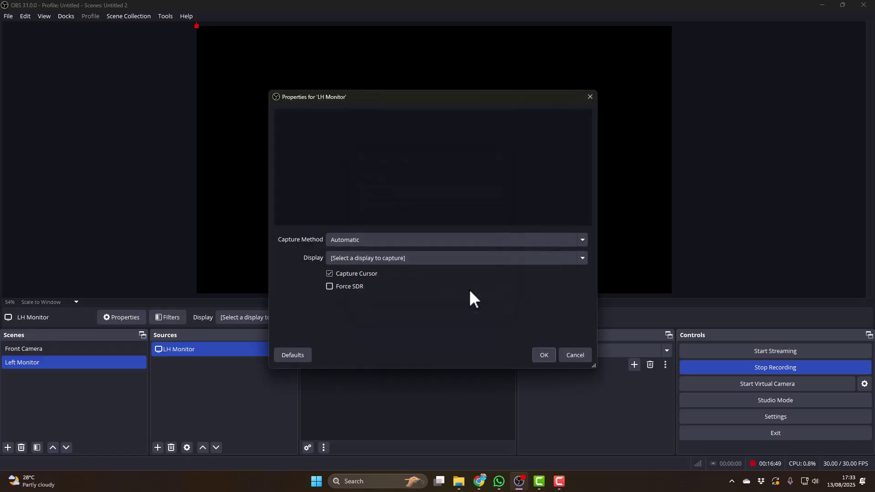
left_click(383, 258)
left_click(400, 289)
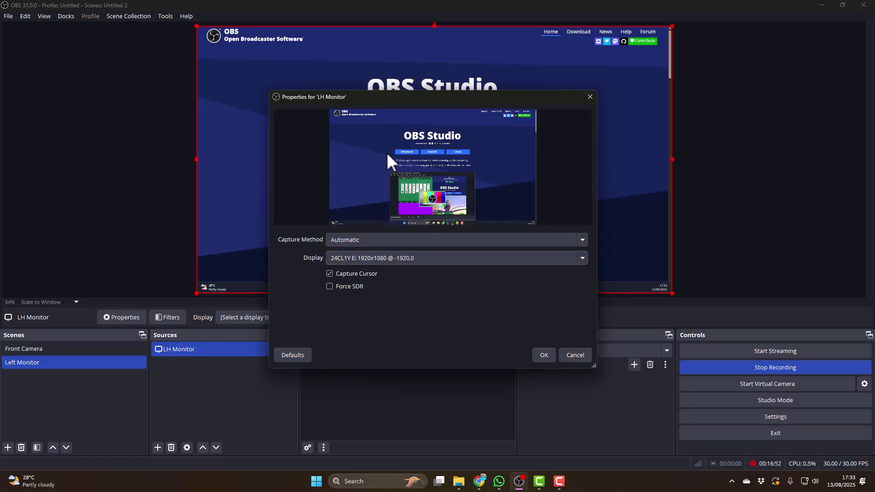
left_click(412, 258)
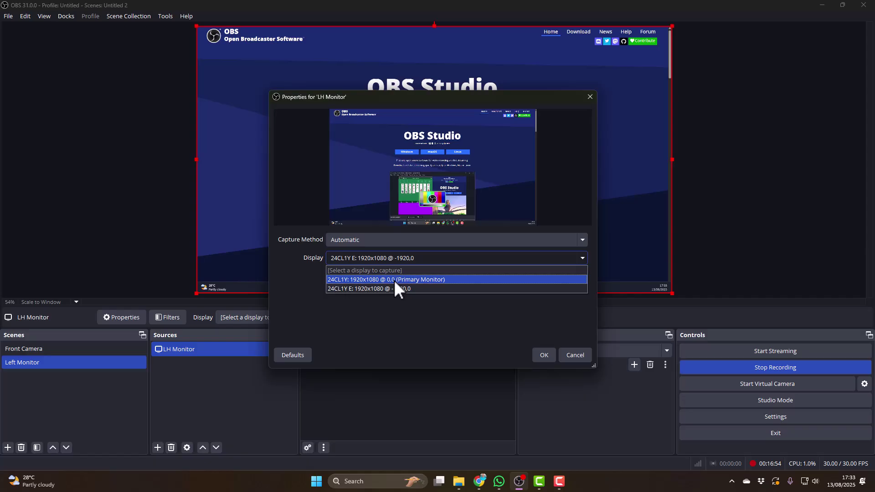
left_click(397, 289)
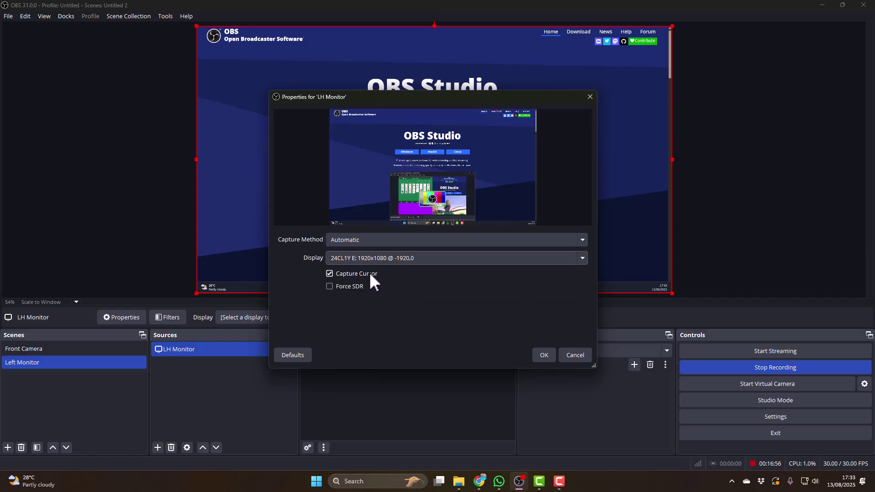
left_click(540, 356)
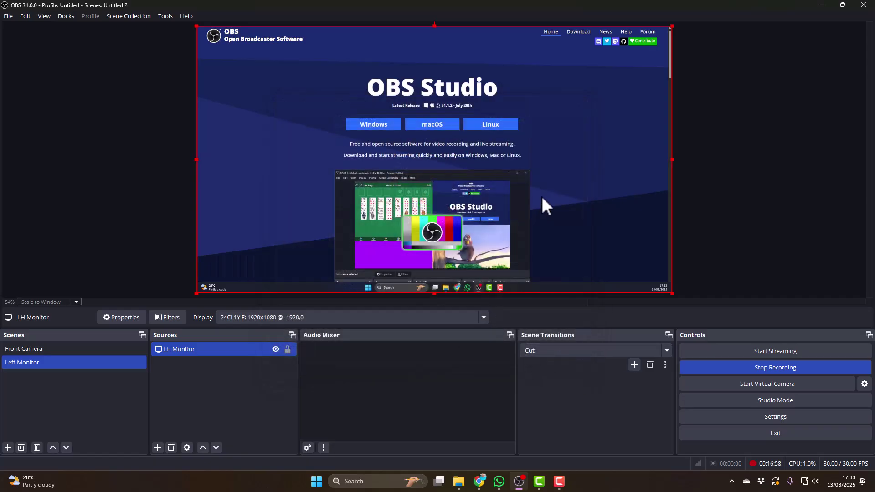
Deselect LH Monitor, then switch to Front Camera, Left Monitor, and back to Front Camera
left_click(723, 149)
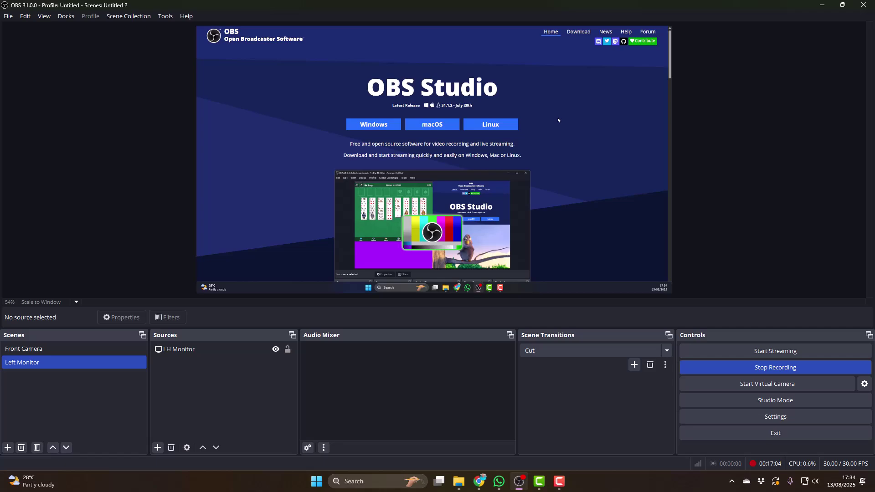
left_click_drag(364, 95, 501, 87)
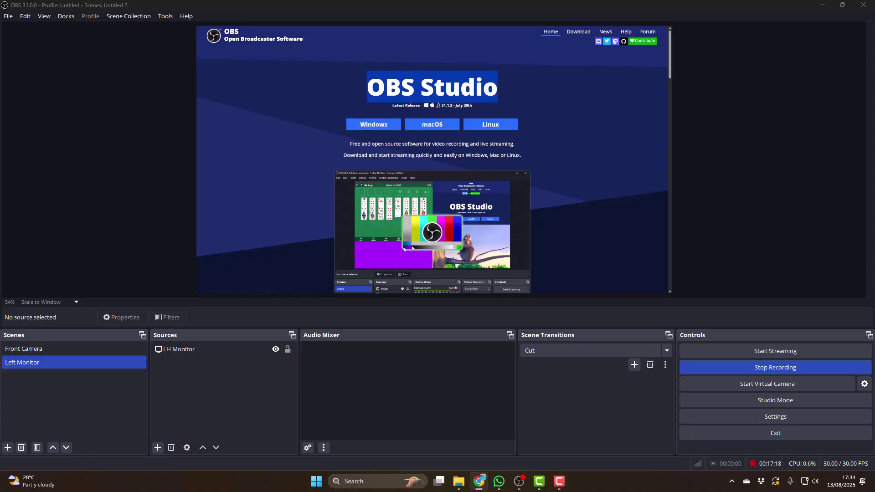
left_click(105, 348)
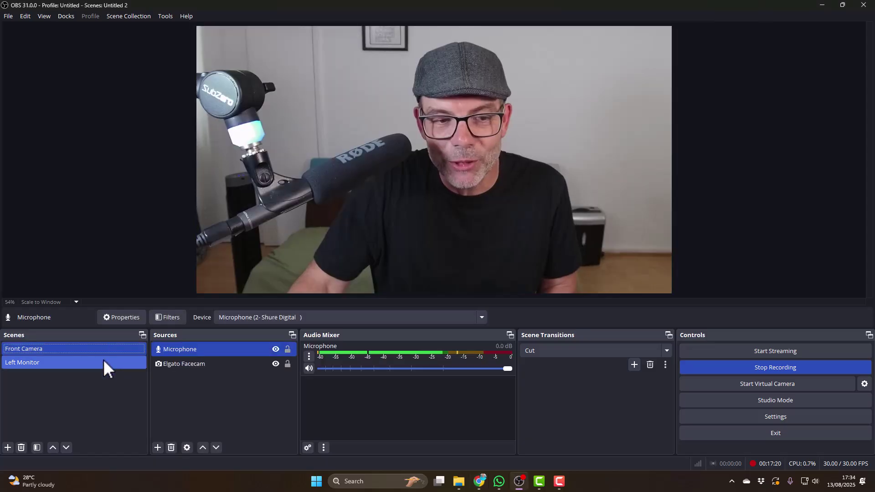
left_click(103, 363)
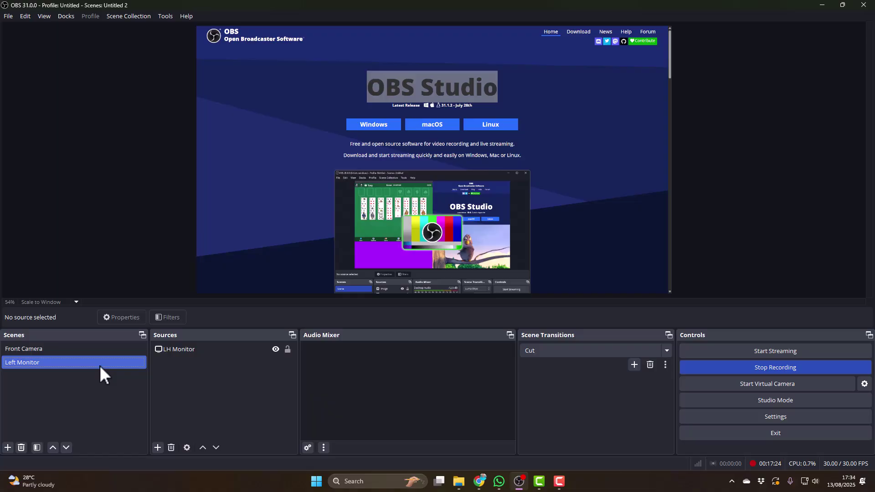
left_click(105, 349)
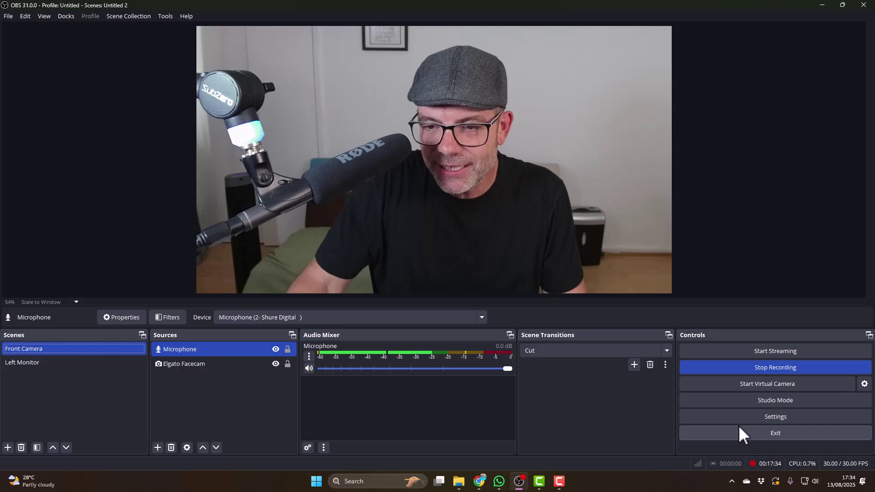
In Hotkeys settings, assign Ctrl+Shift+C to Front Camera and Ctrl+Shift+M to Left Monitor, then apply
left_click(719, 424)
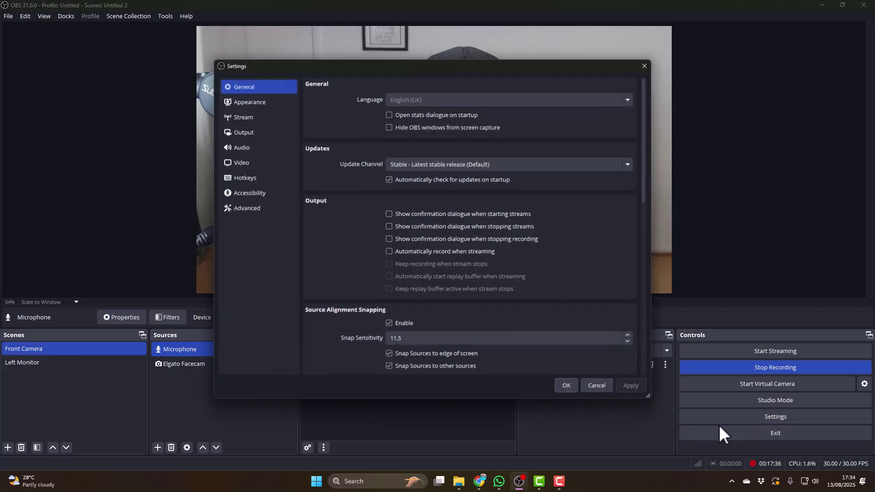
left_click(245, 179)
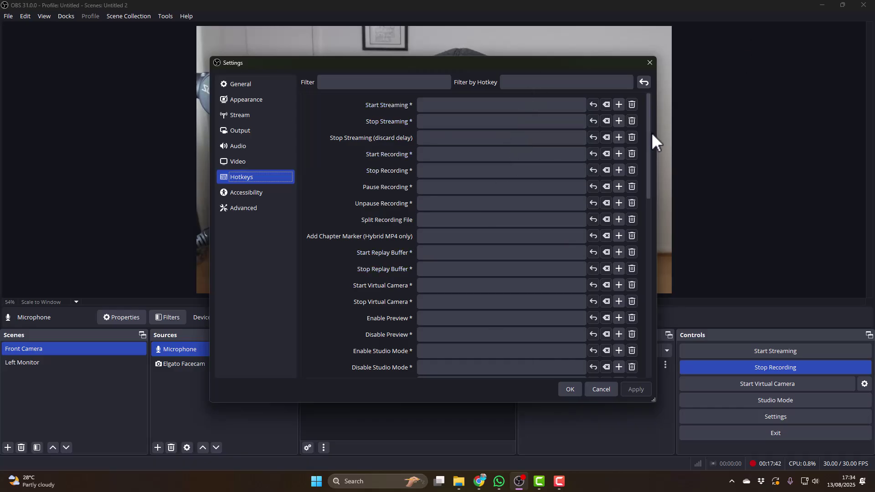
left_click_drag(649, 132, 636, 300)
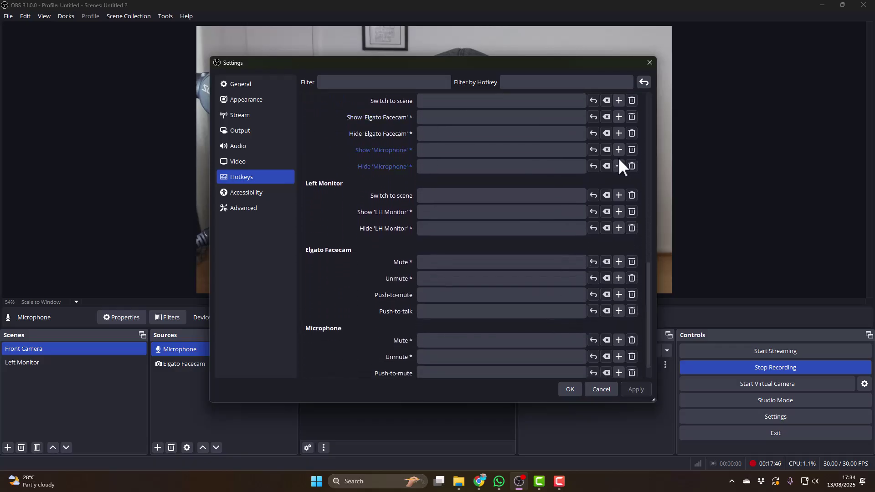
left_click_drag(649, 282, 646, 263)
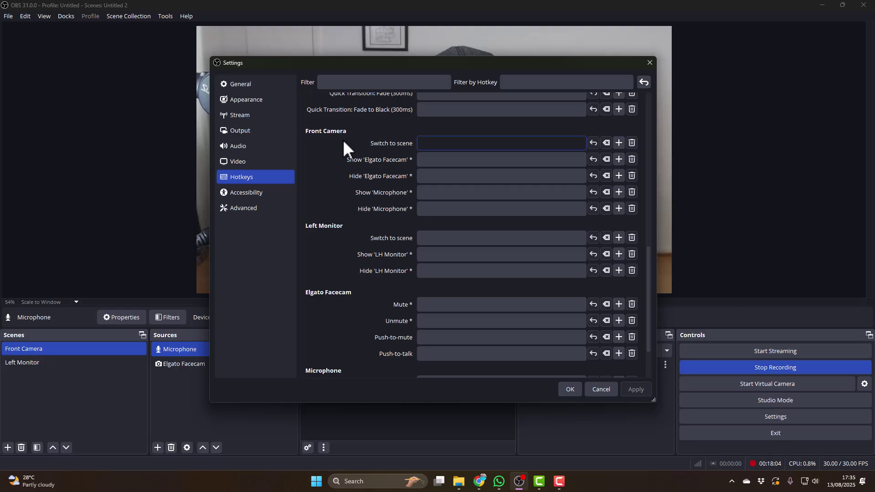
key("ctrl")
key("ctrl+shift+c")
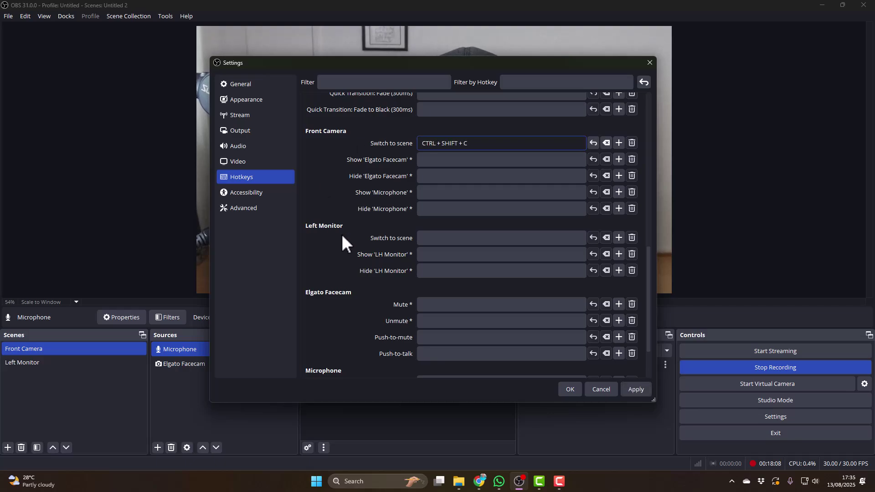
left_click(434, 239)
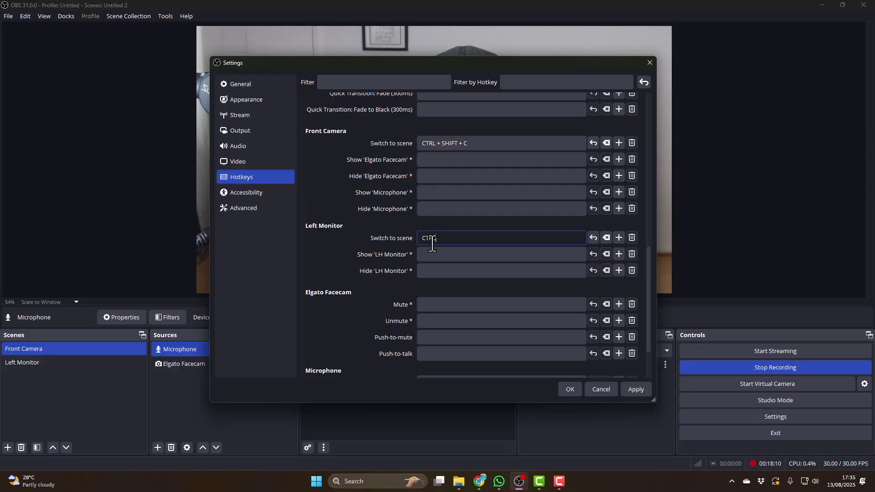
key("ctrl+shift")
left_click(640, 394)
left_click(580, 390)
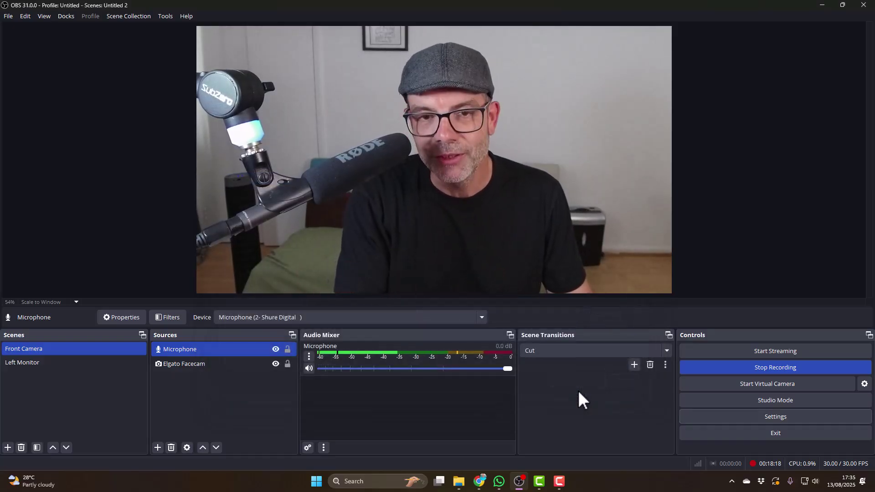
Alternate the Left Monitor and Front Camera scene hotkeys several times, ending on Left Monitor
key("ctrl+shift+m")
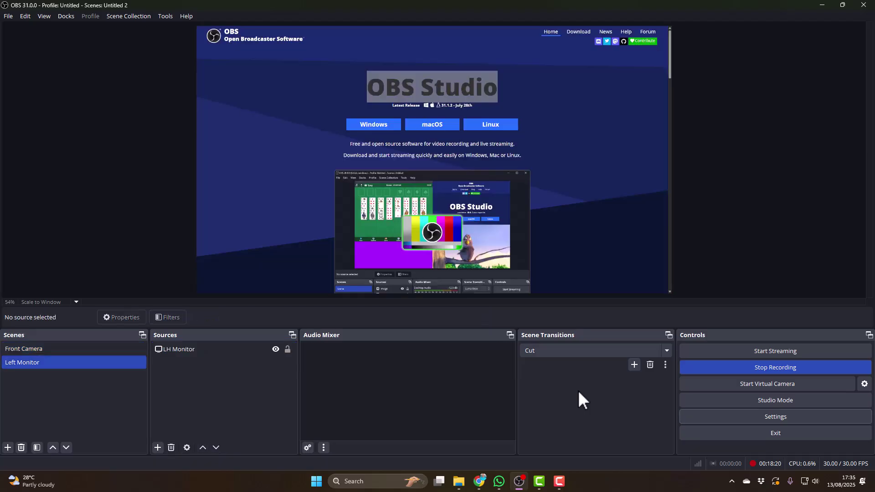
key("ctrl+shift+f")
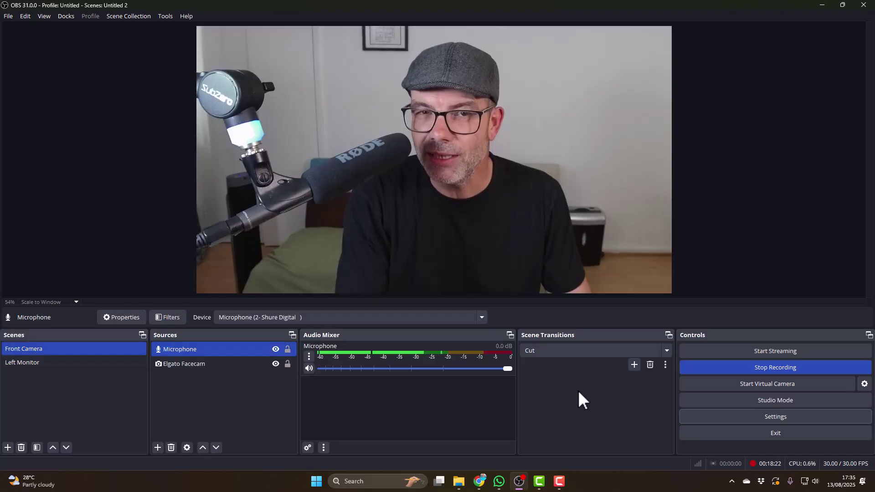
key("ctrl+shift+m")
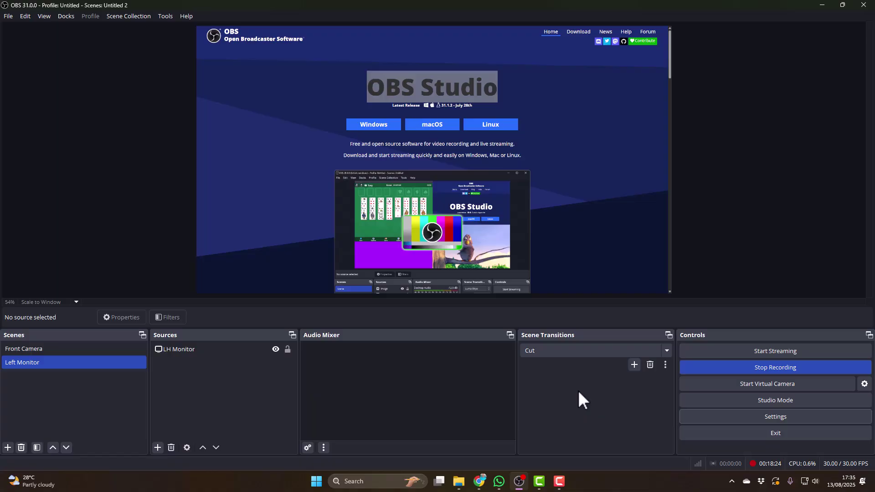
key("ctrl+shift+f")
key("ctrl+shift+m")
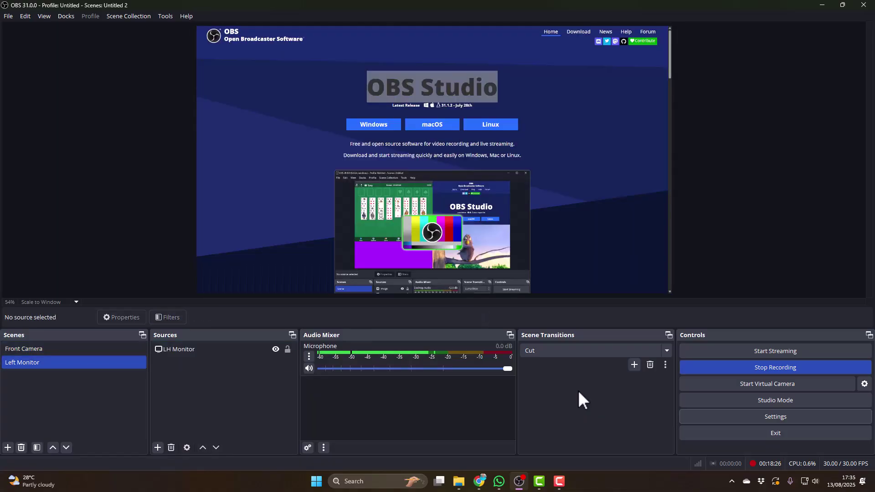
key("ctrl+shift+f")
key("ctrl+shift+m")
key("ctrl+shift+f")
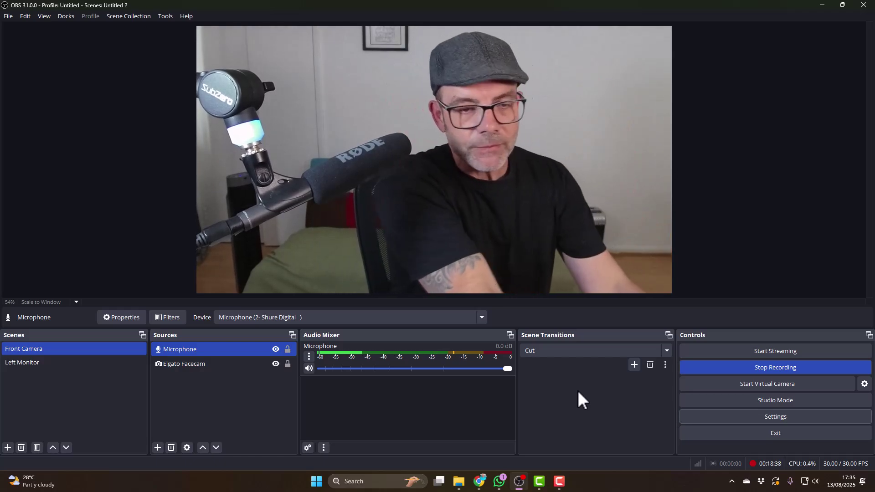
key("Down")
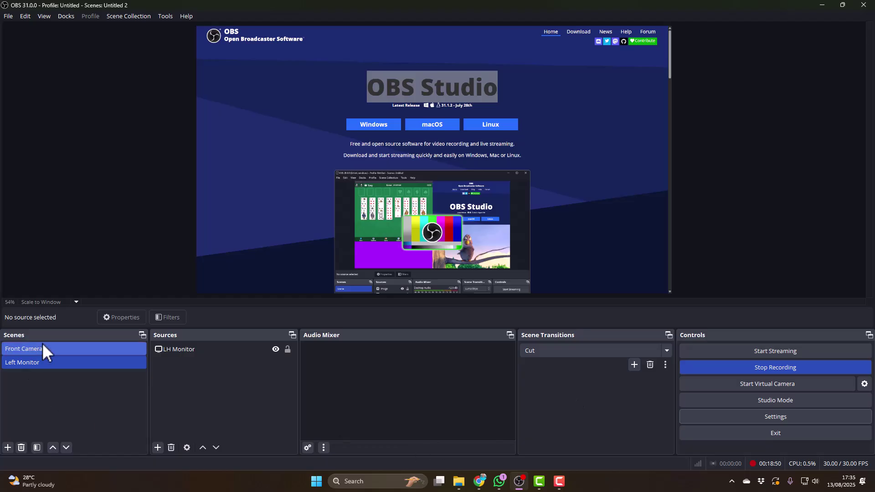
Create a new scene named 'Camera Icon'
left_click(7, 447)
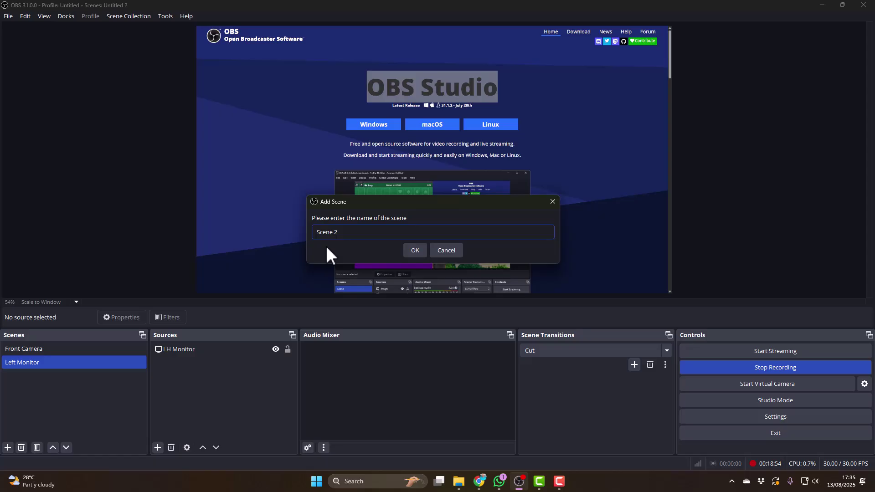
type("Camera Icon")
key("Return")
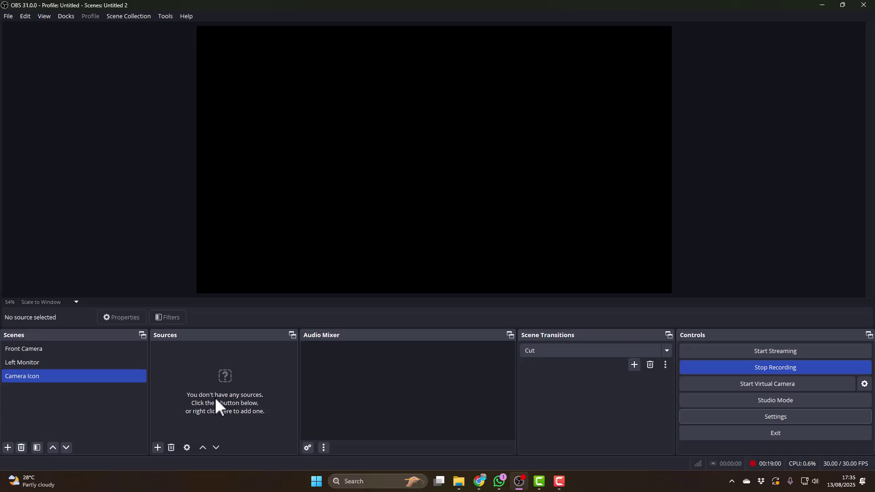
Add the existing Front Camera scene as a source in Camera Icon
left_click(157, 448)
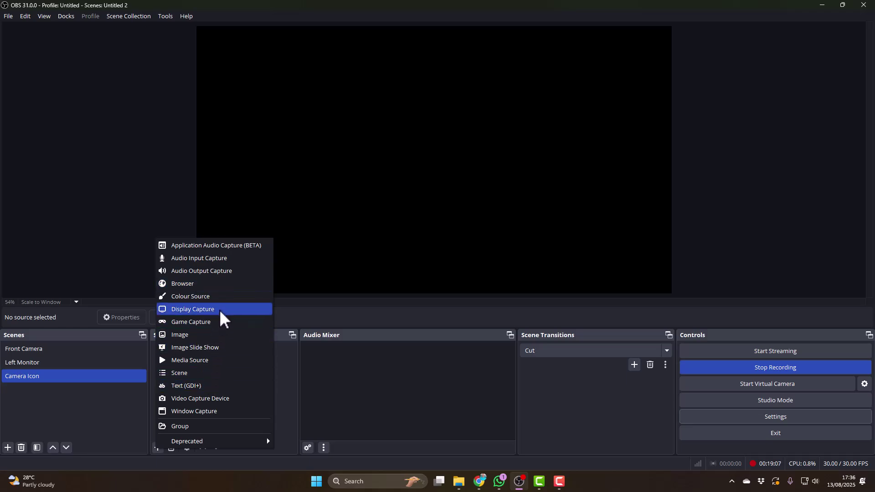
left_click(212, 373)
left_click(382, 220)
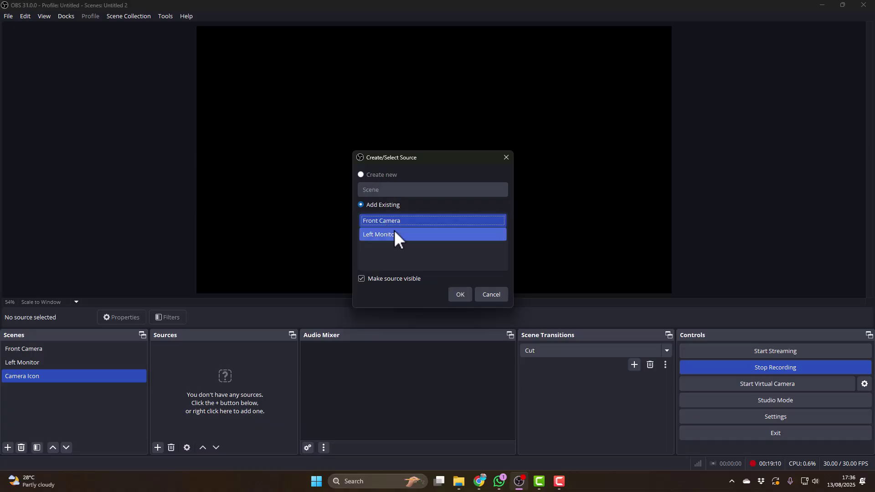
left_click(457, 293)
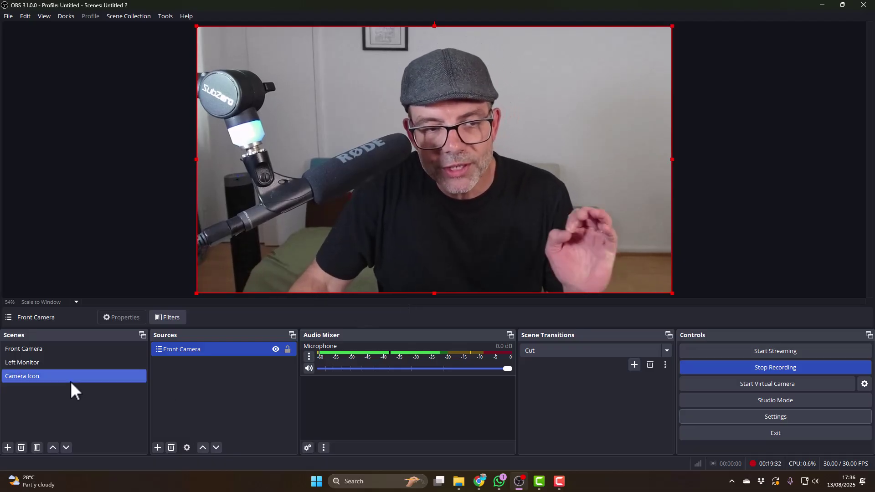
Add a Colour Correction filter to the Camera Icon scene
right_click(37, 378)
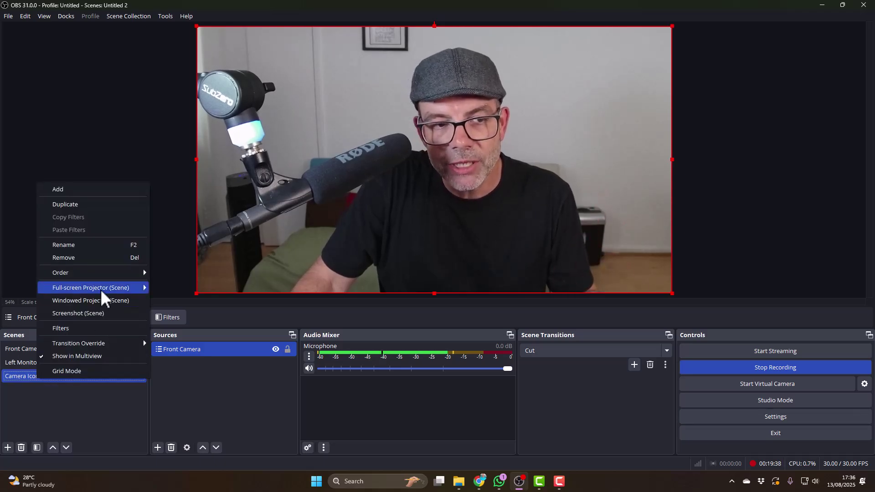
left_click(97, 328)
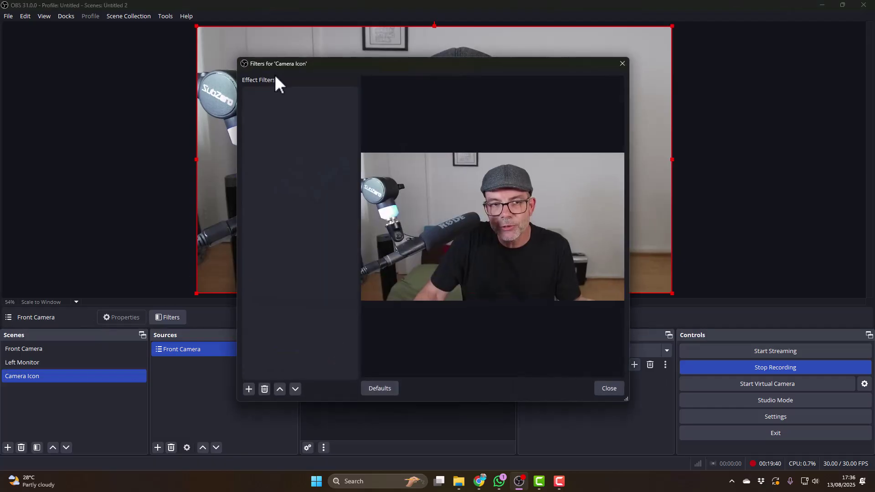
left_click(249, 388)
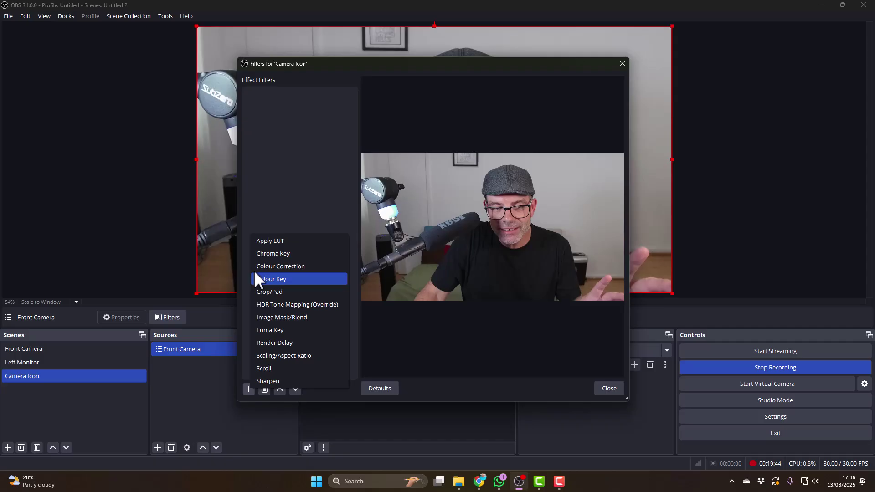
left_click(305, 267)
left_click(410, 247)
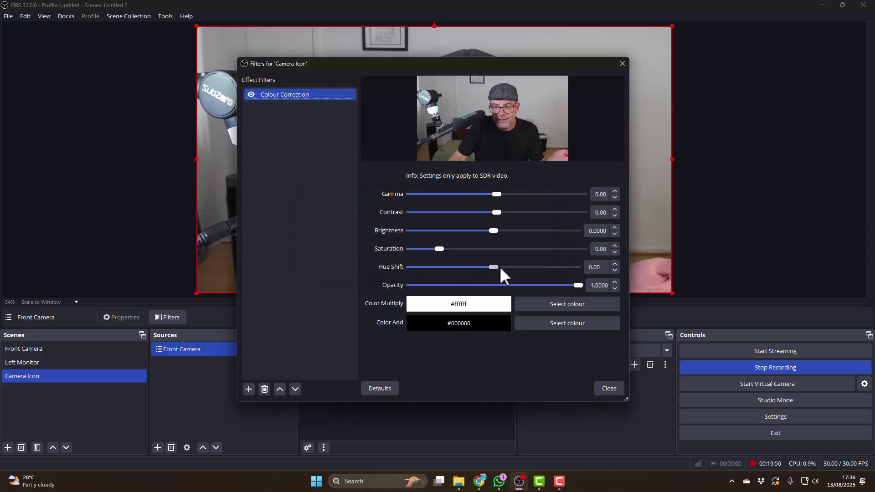
Raise then lower the gamma, shift the hue green, then request removing the filter
left_click_drag(498, 195, 548, 194)
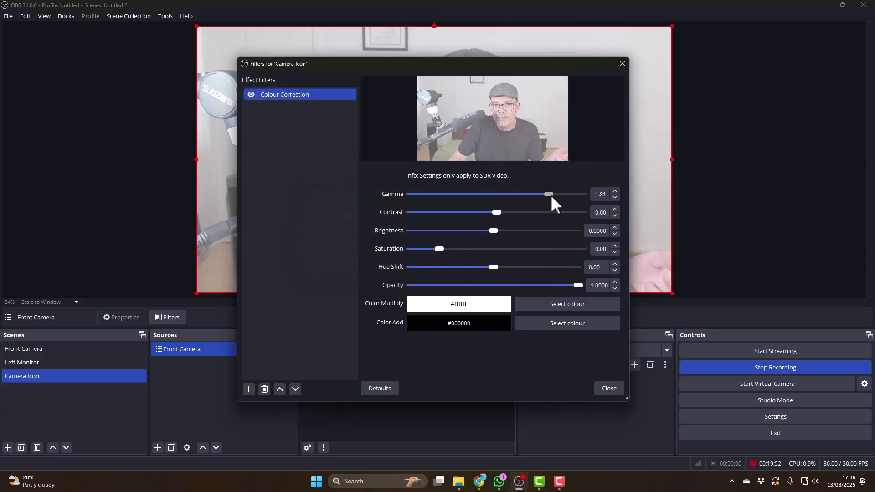
left_click_drag(487, 62, 375, 166)
left_click_drag(382, 370, 329, 373)
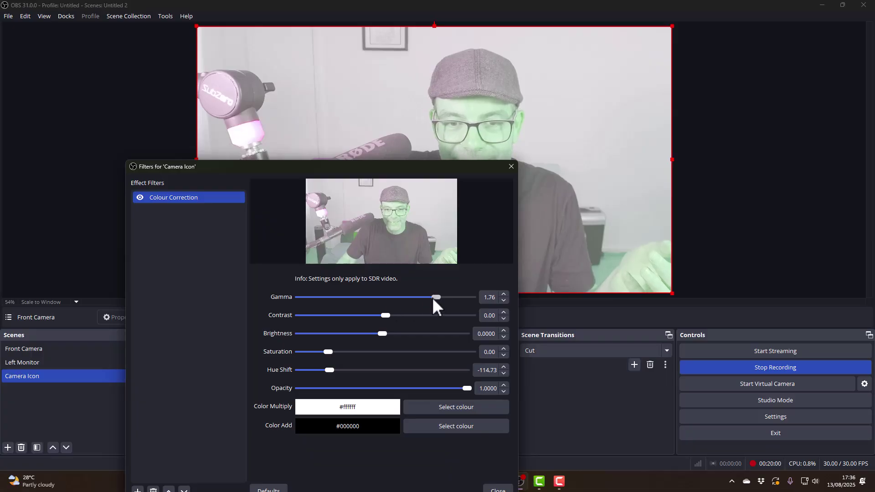
left_click_drag(432, 297, 357, 302)
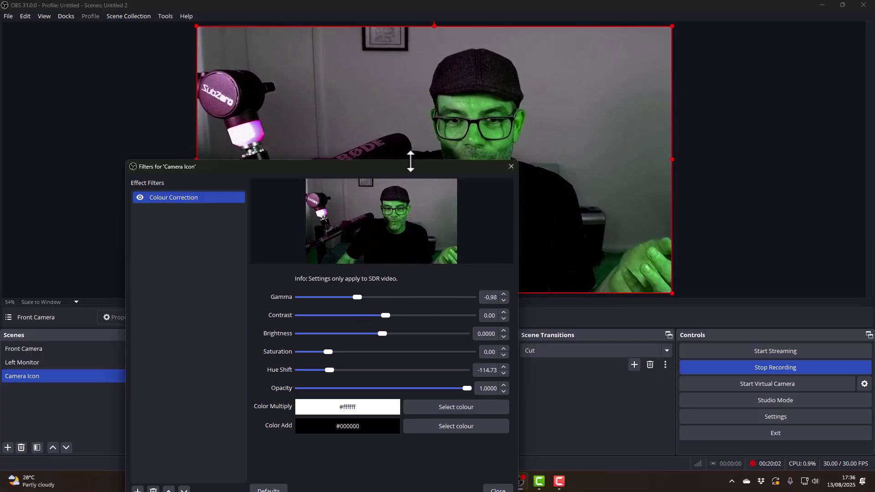
left_click_drag(411, 162, 422, 187)
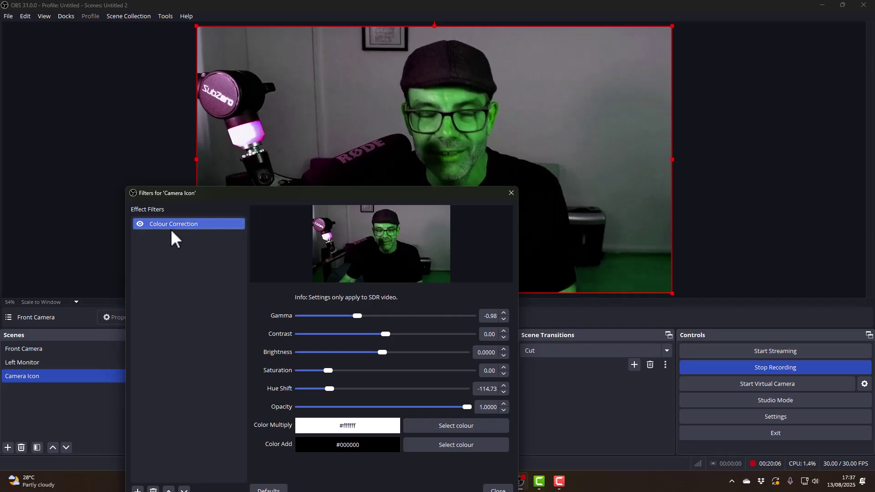
key("Delete")
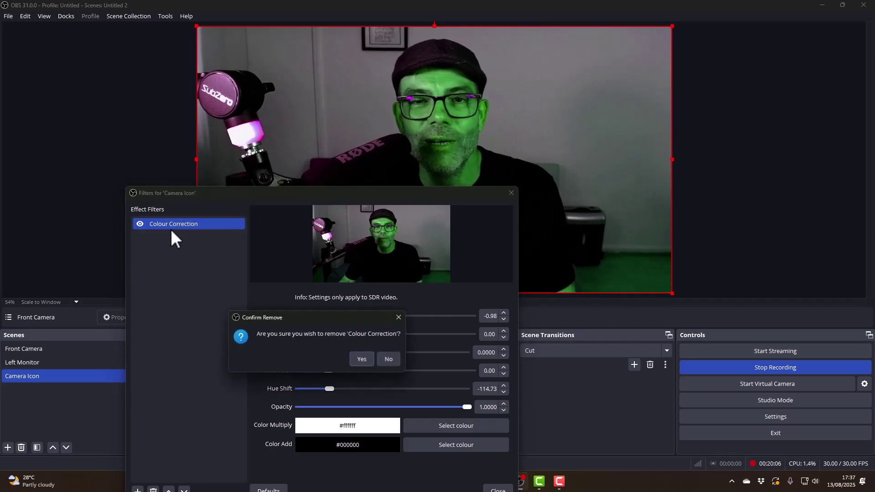
Remove Colour Correction and add an Image Mask/Blend filter named 'Circle Crop'
left_click(363, 360)
left_click_drag(384, 192, 369, 112)
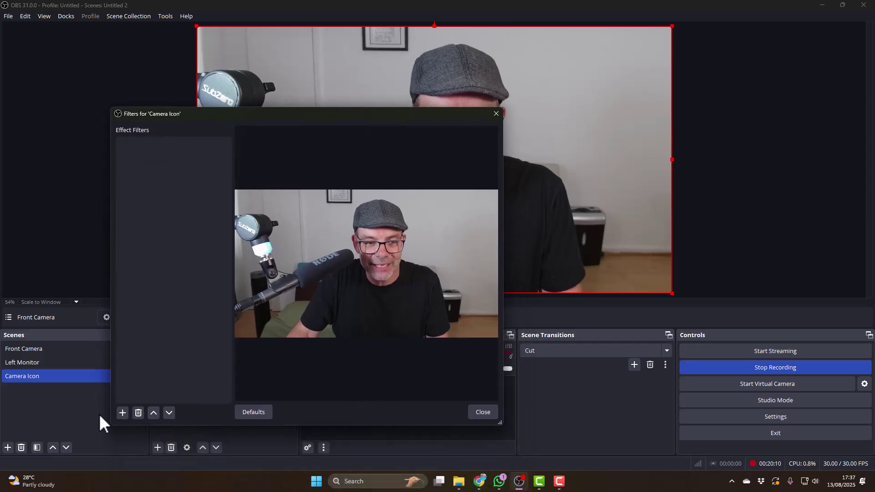
left_click(123, 413)
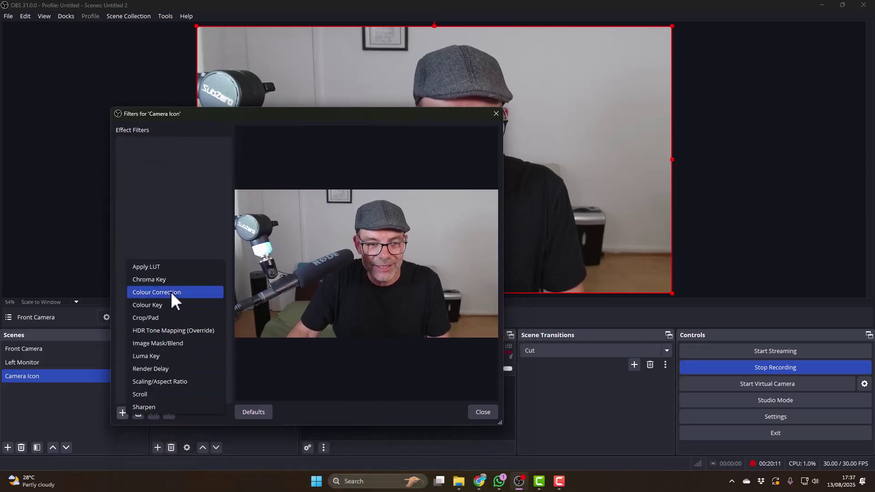
left_click(178, 346)
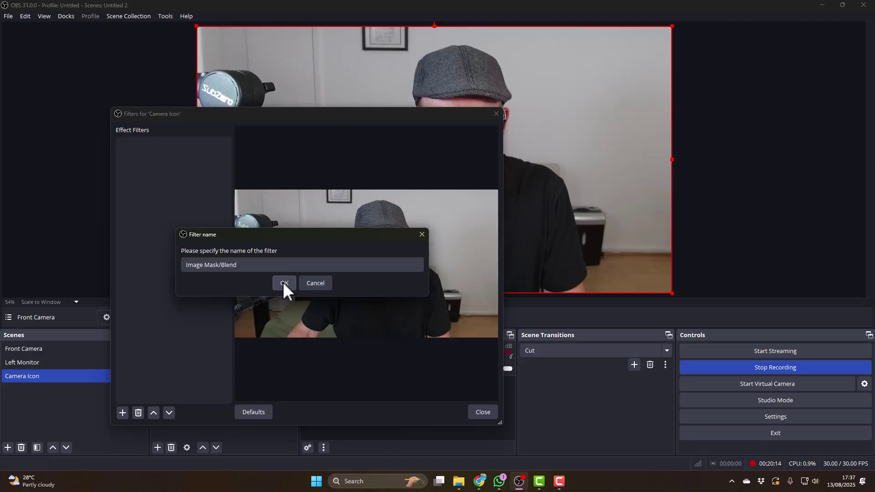
left_click(240, 264)
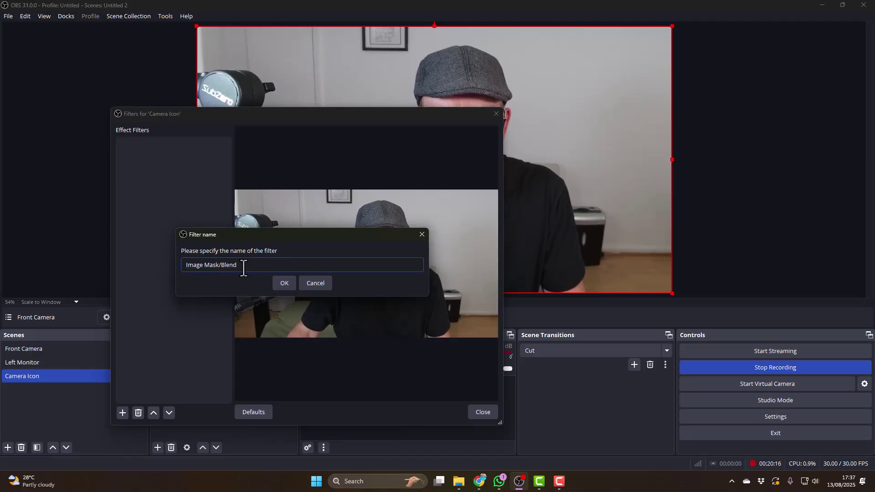
type("Circl")
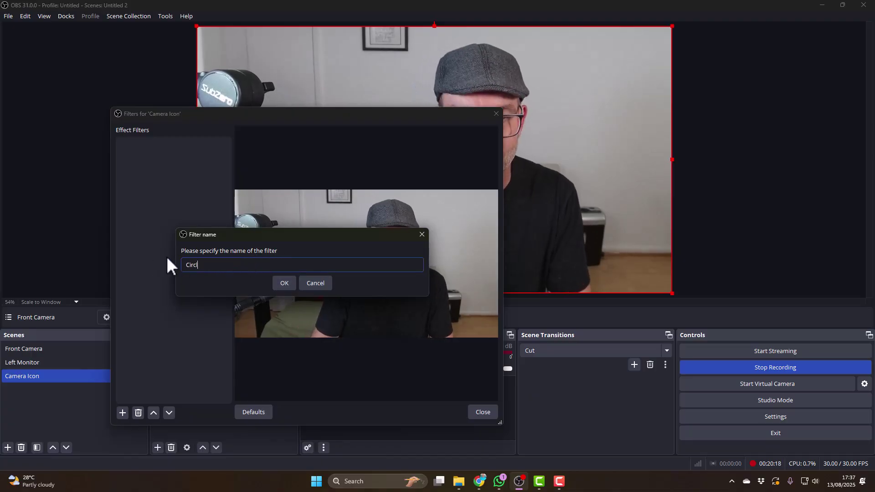
type("e Crop")
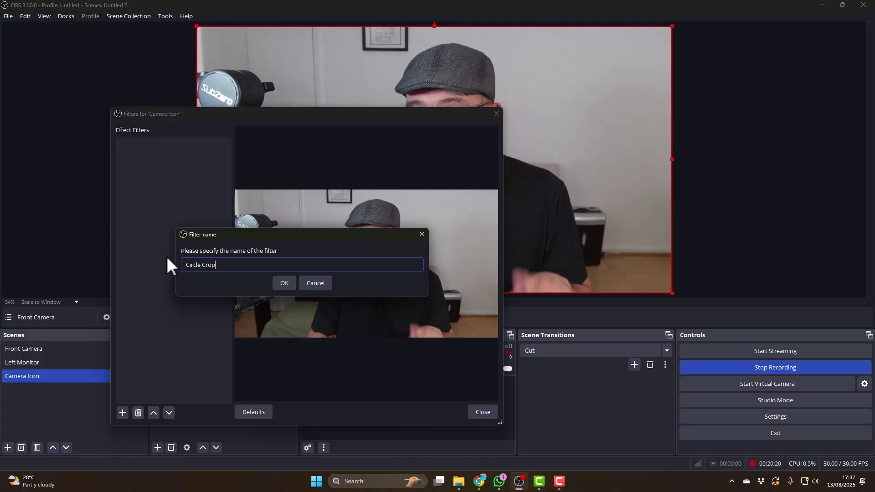
key("Return")
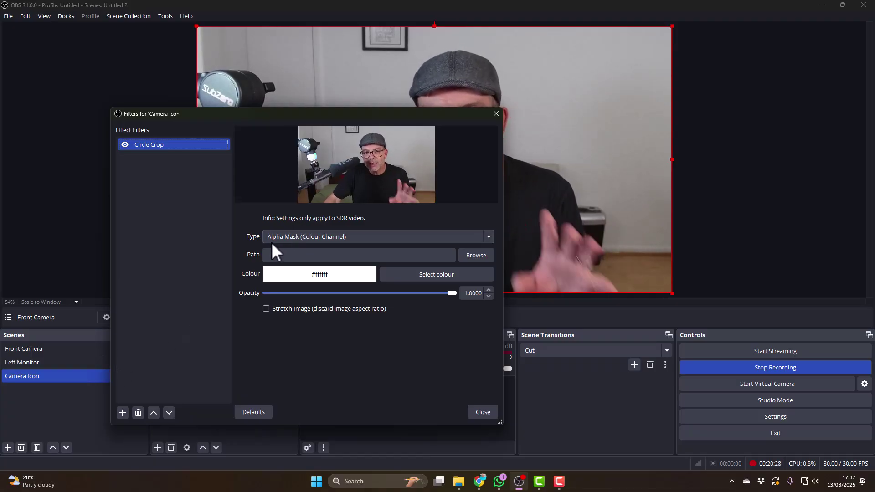
Load Downloads/Untitled design.png as the Circle Crop mask image
left_click(475, 256)
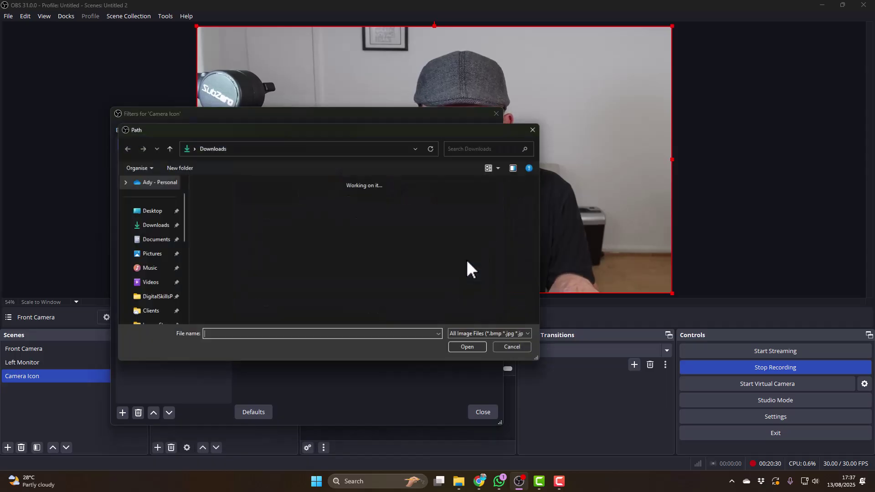
left_click(247, 279)
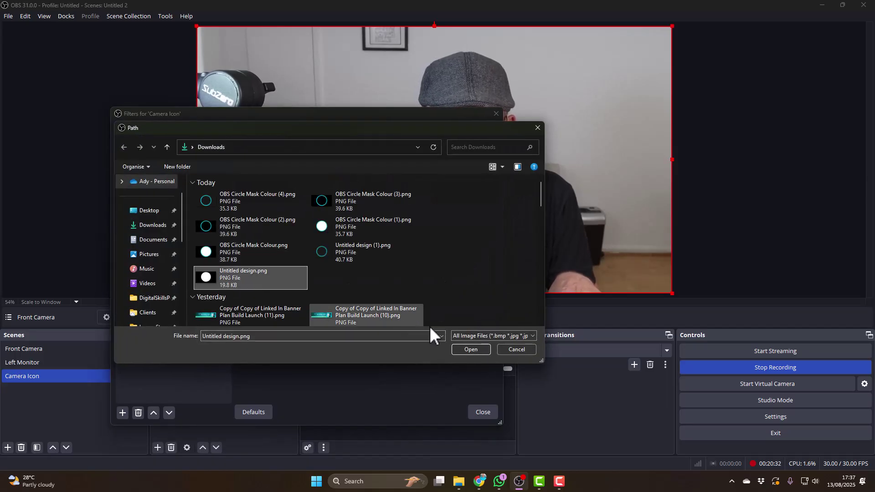
left_click(465, 351)
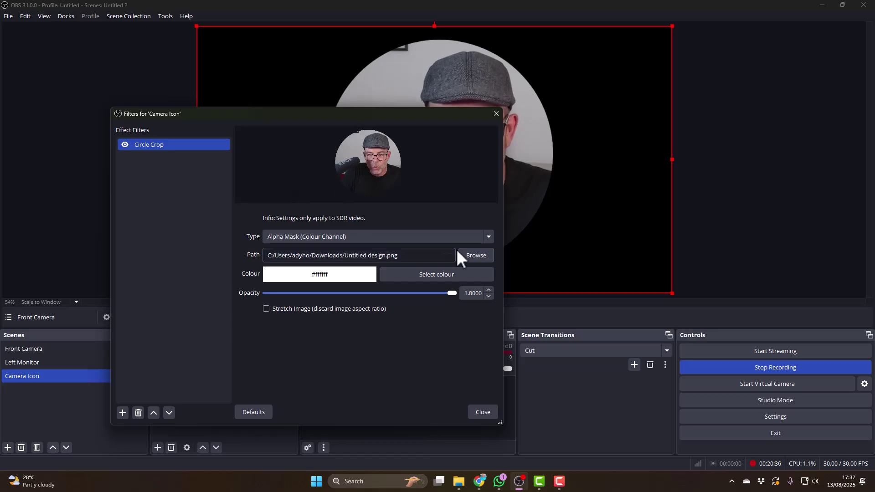
left_click(469, 254)
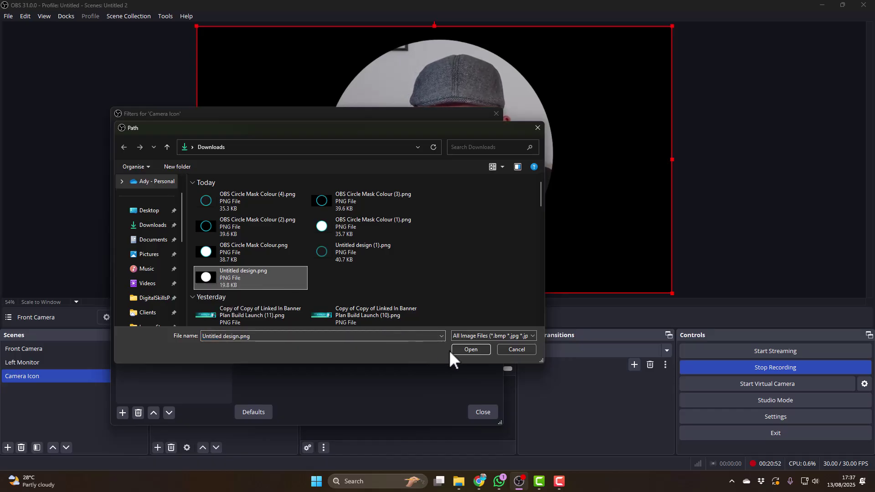
left_click(470, 349)
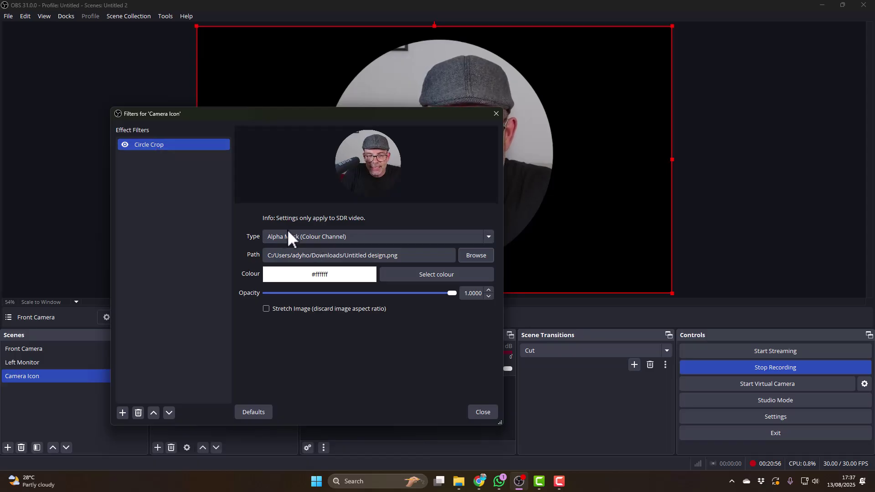
left_click_drag(379, 116, 279, 168)
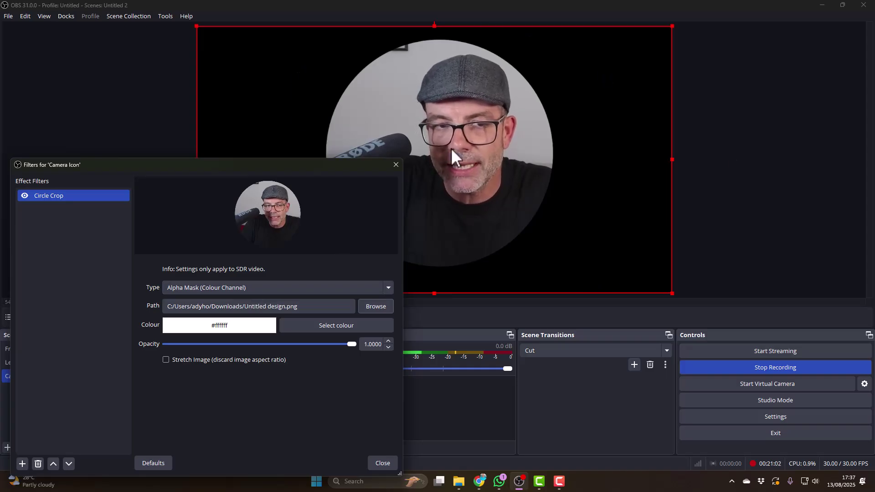
Try Alpha Channel, Blend (Multiply) and Blend (Addition) types, settling on Alpha Mask (Colour Channel)
left_click(263, 285)
left_click(237, 306)
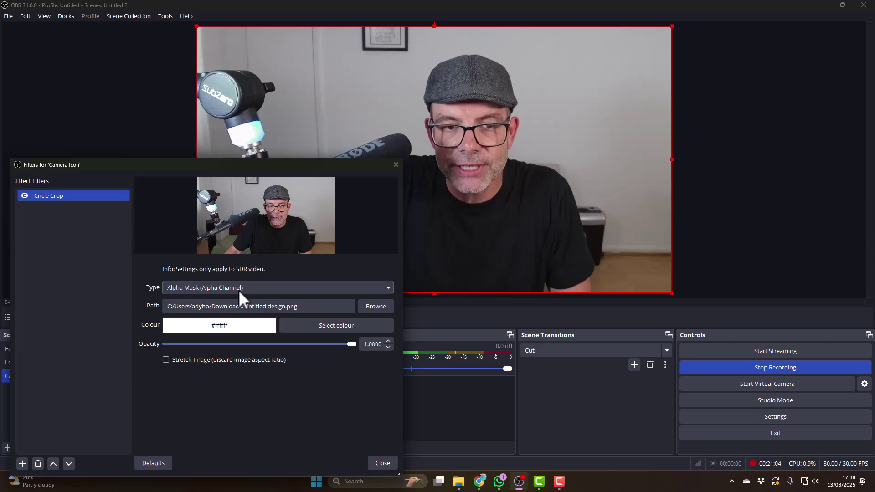
left_click(239, 290)
left_click(230, 317)
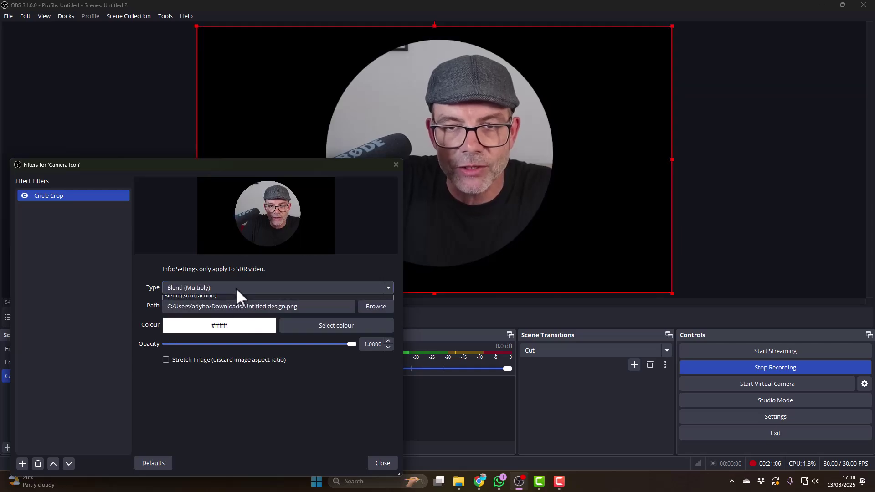
left_click(236, 288)
left_click(229, 327)
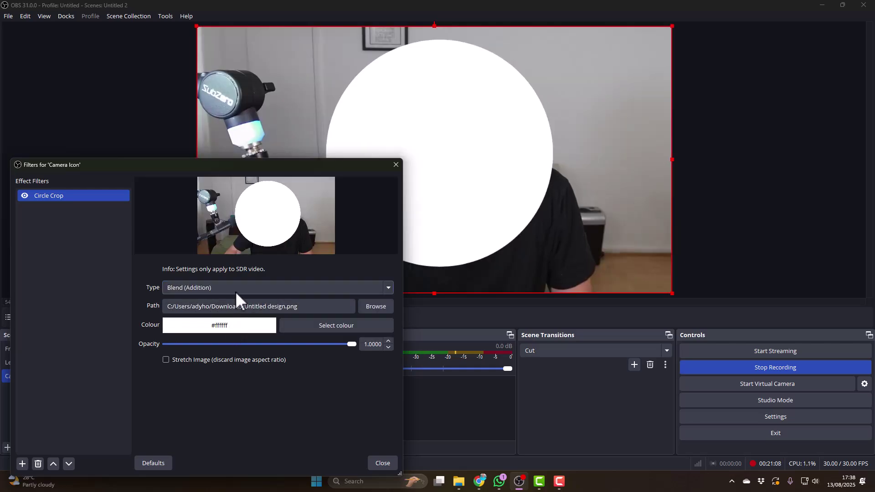
left_click(234, 291)
left_click(226, 301)
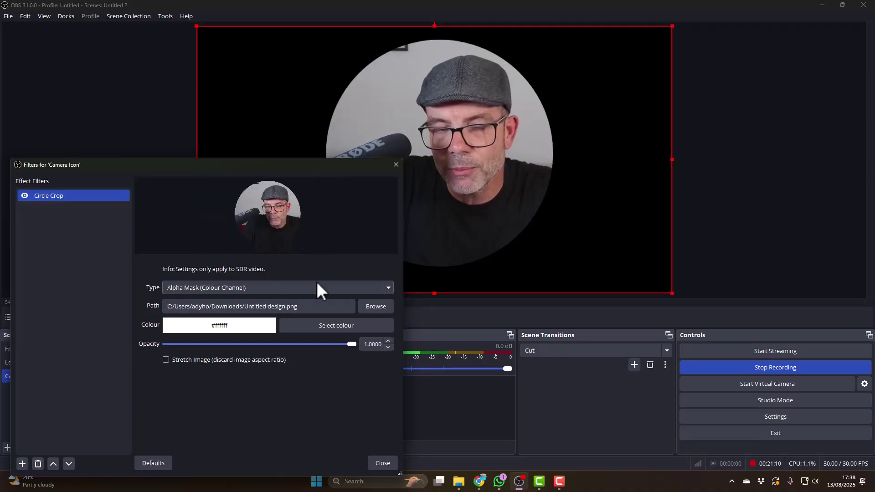
left_click(374, 306)
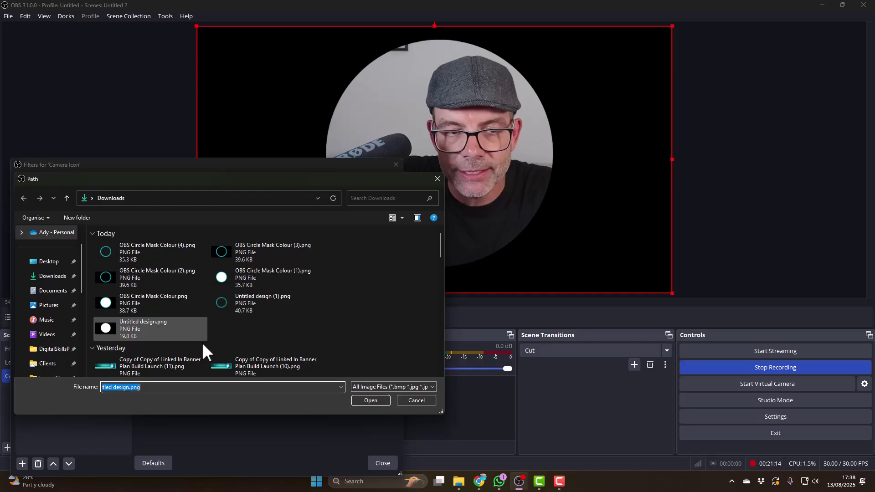
left_click(422, 400)
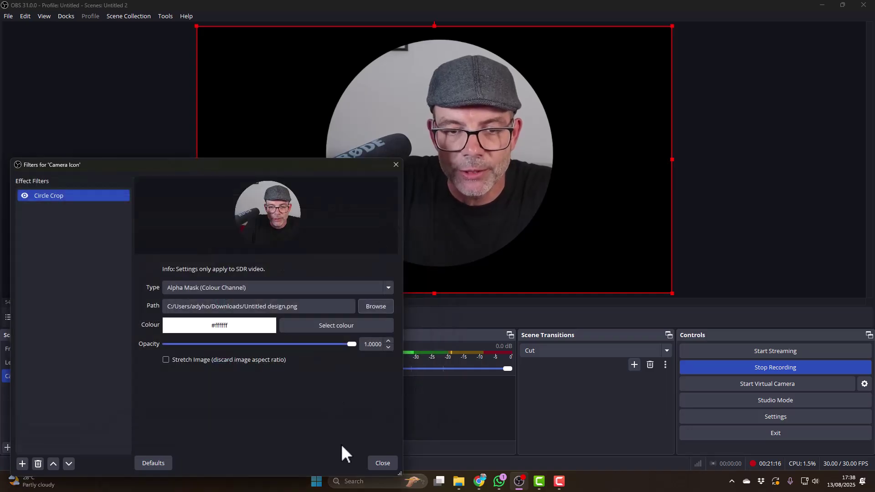
left_click_drag(317, 165, 463, 47)
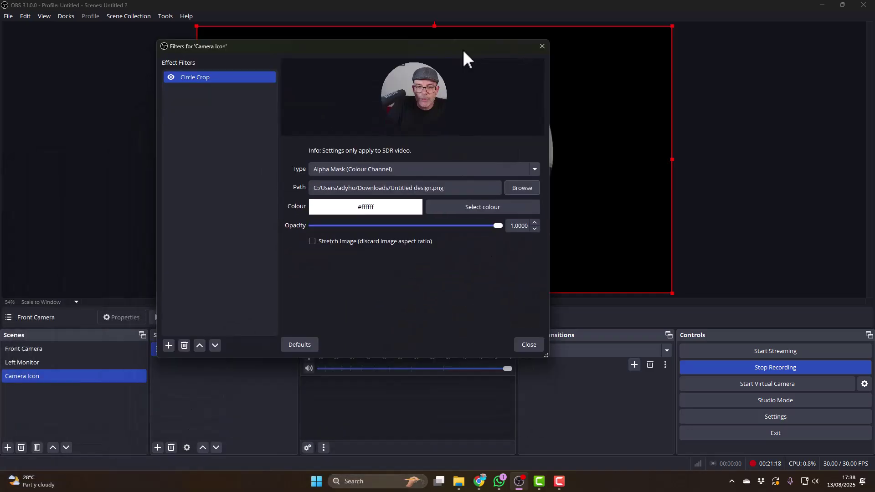
Close the filters and add the existing Camera Icon scene as a source in Left Monitor
left_click(526, 348)
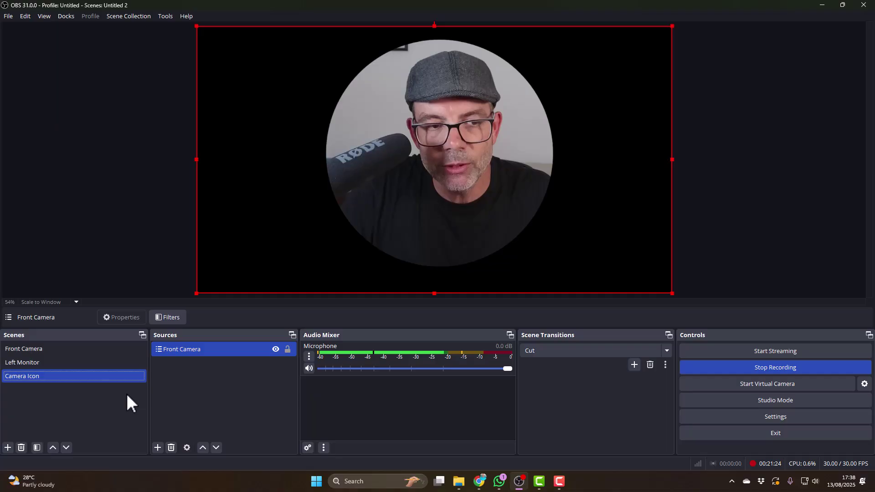
left_click(38, 364)
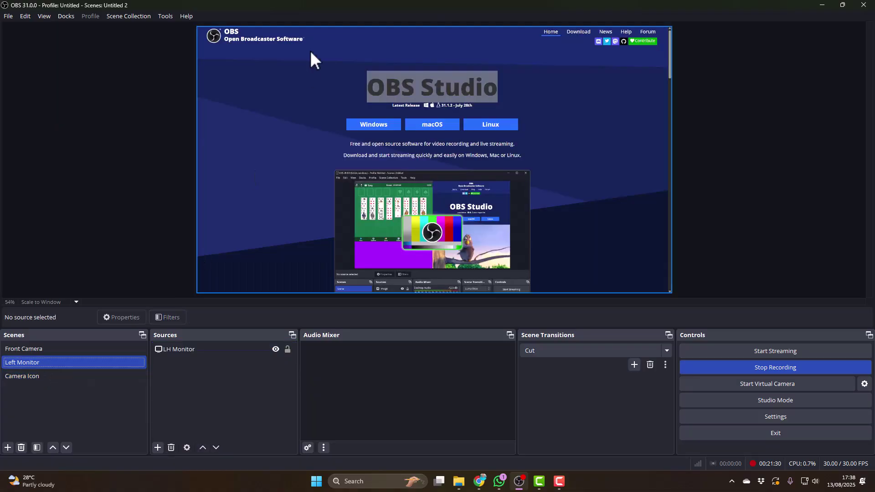
left_click(157, 447)
left_click(208, 373)
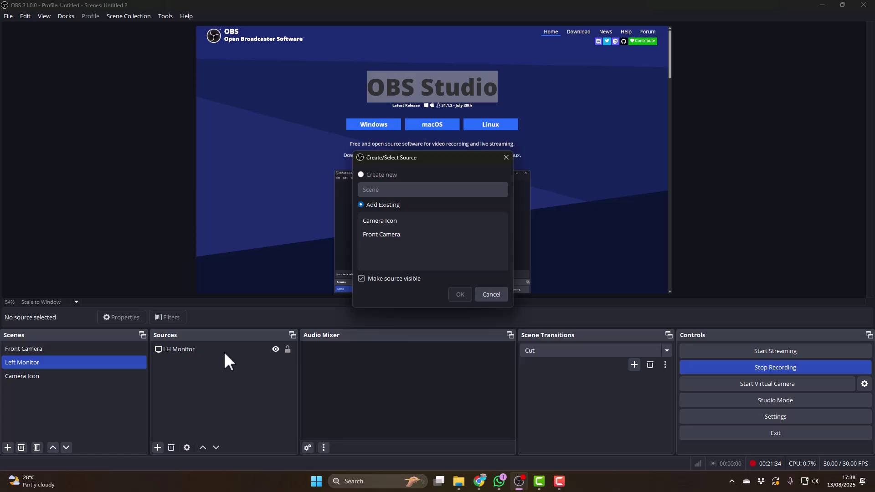
left_click(379, 223)
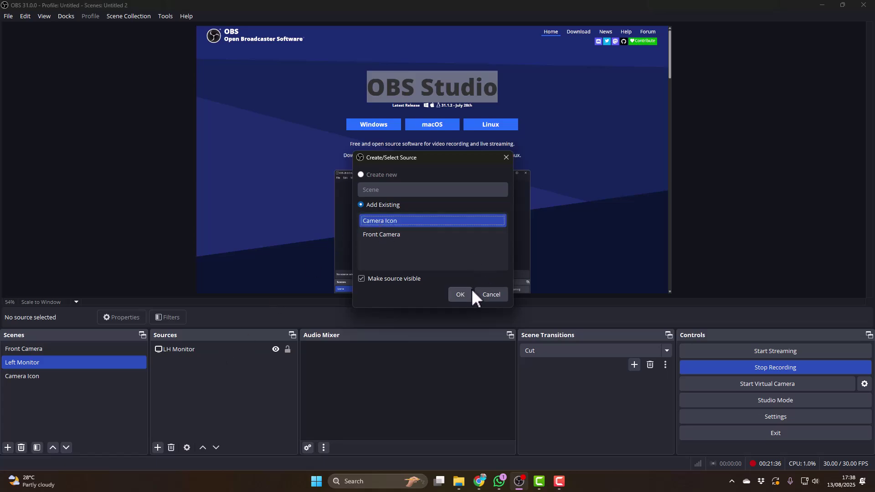
left_click(467, 294)
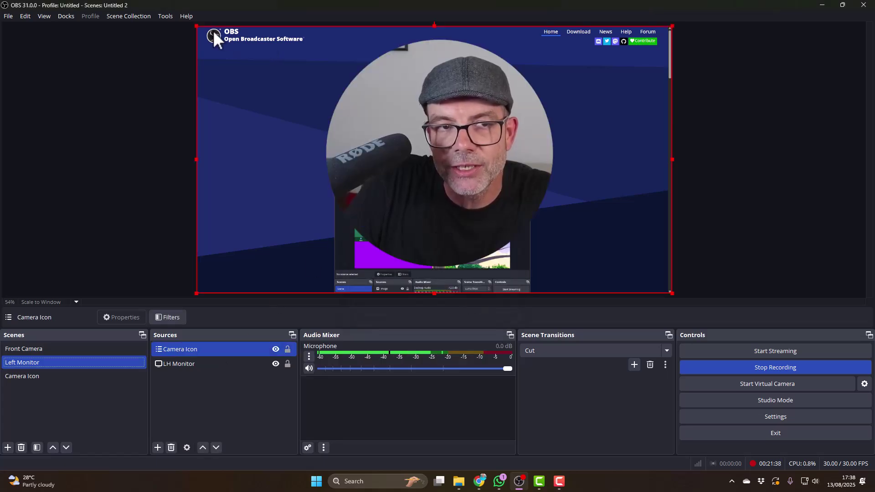
Shrink the camera circle and move it to the lower left of the canvas
left_click_drag(385, 117, 441, 133)
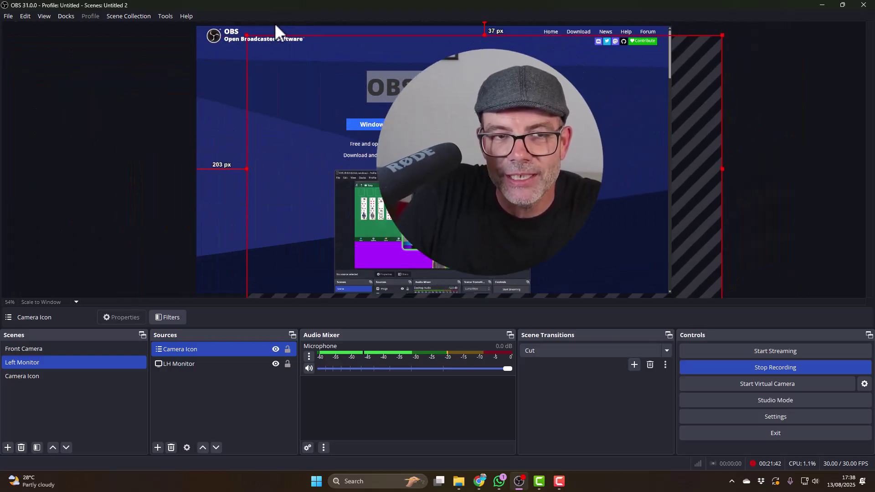
left_click_drag(243, 36, 573, 192)
left_click_drag(668, 243, 621, 235)
left_click_drag(647, 274, 278, 247)
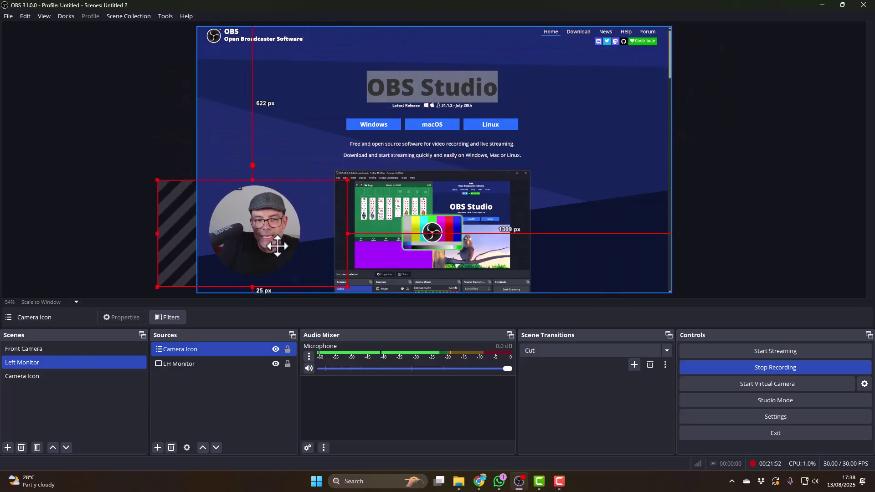
left_click(39, 365)
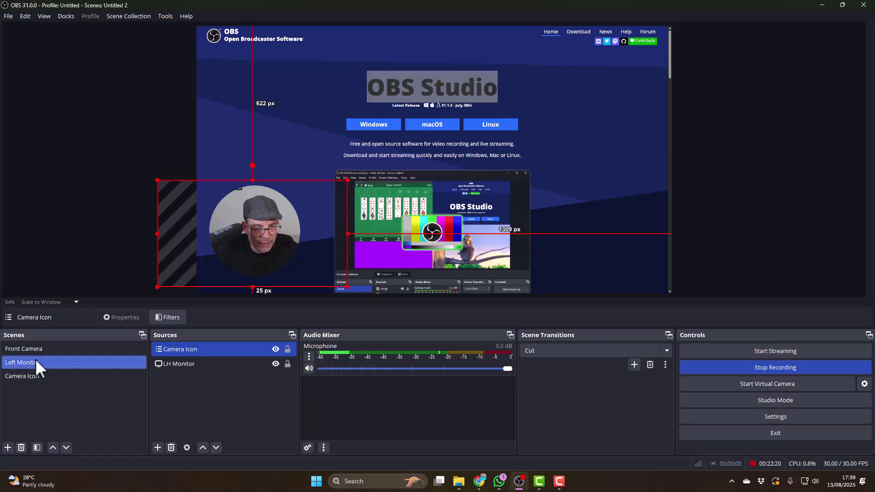
Create a new scene named 'Green Screen Camera'
left_click(34, 376)
left_click(8, 448)
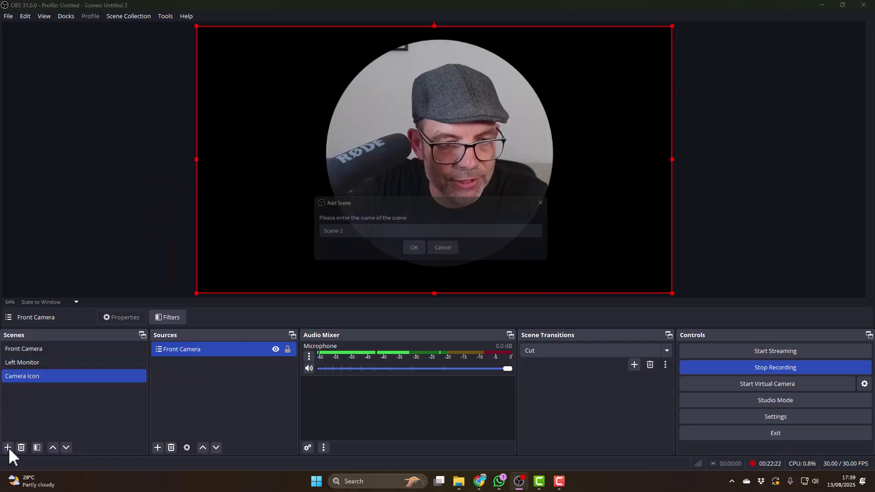
left_click_drag(404, 235, 302, 225)
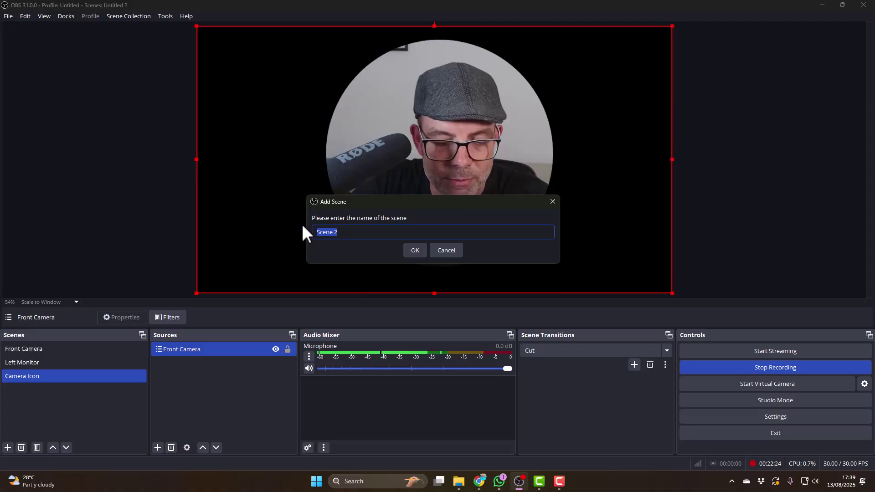
type("Green Scree")
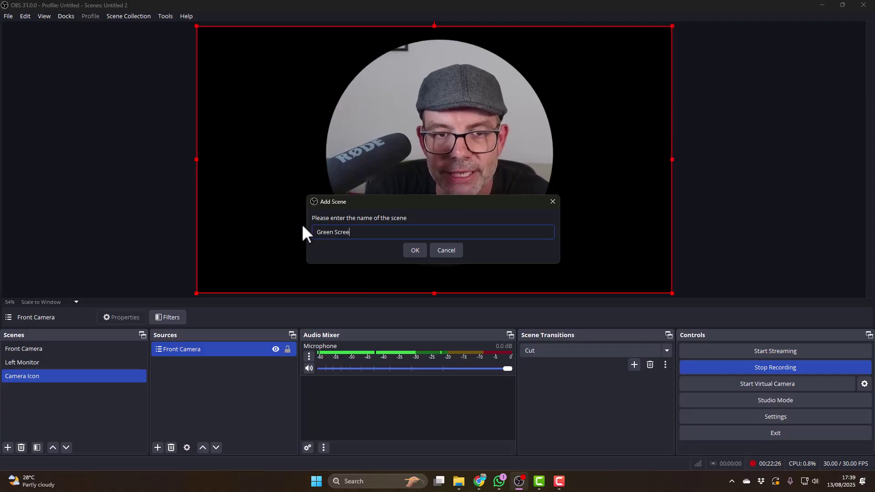
type("n Camera")
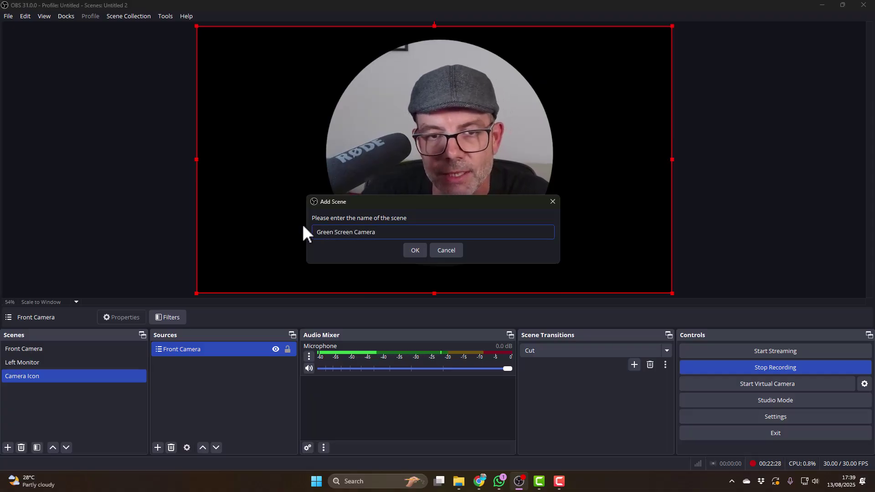
key("Return")
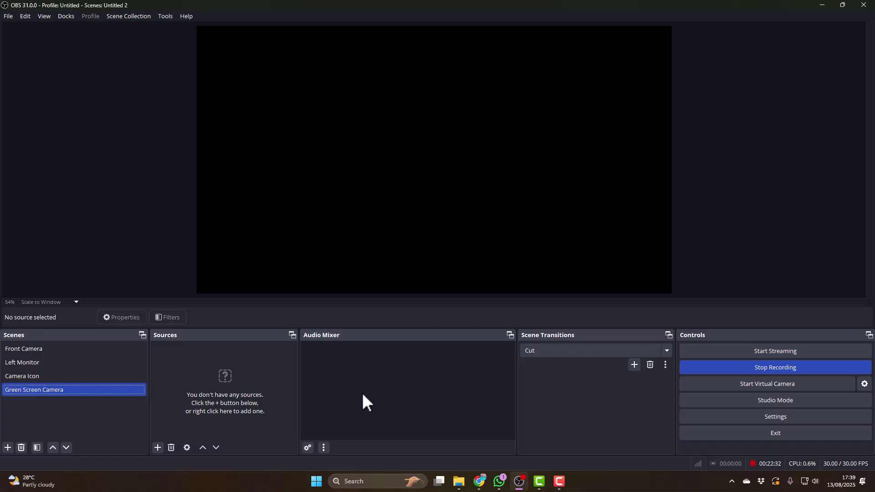
Add the existing Elgato Facecam video capture device to the scene
left_click(158, 448)
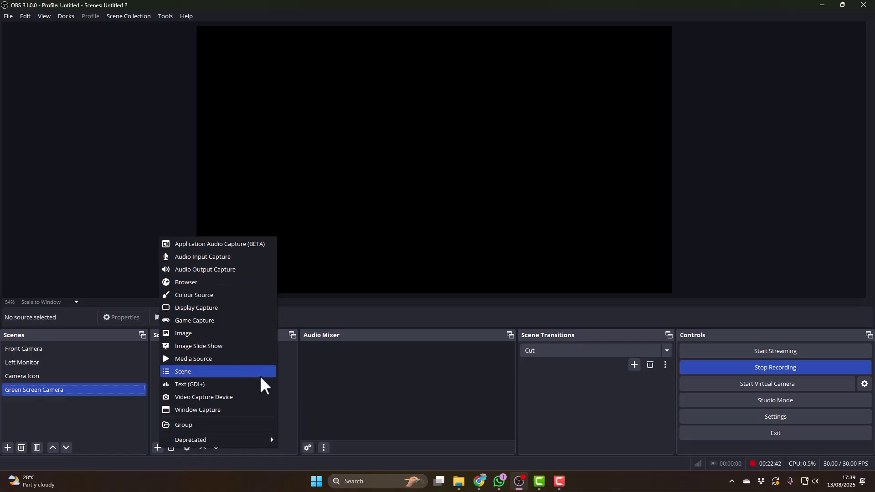
left_click(260, 397)
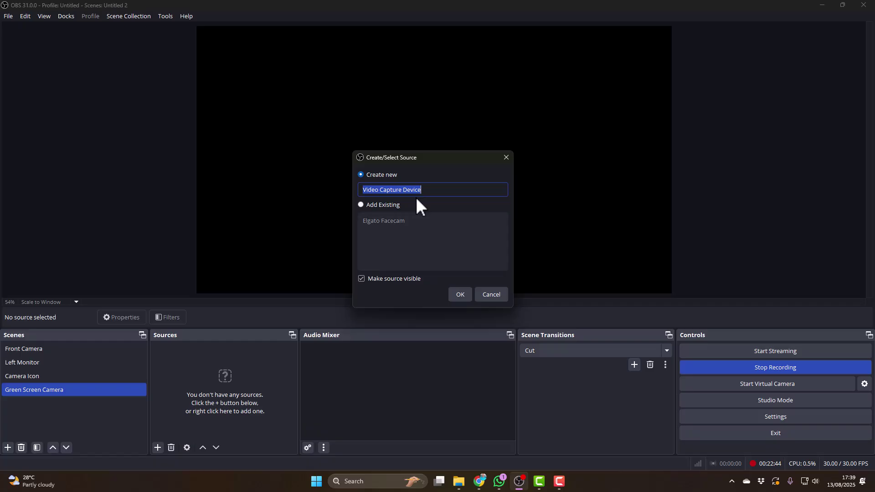
left_click(395, 203)
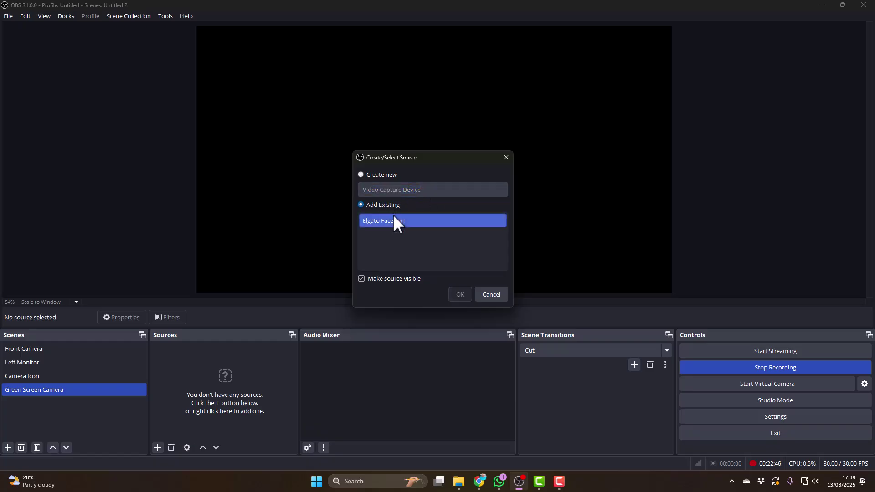
left_click(393, 218)
left_click(457, 294)
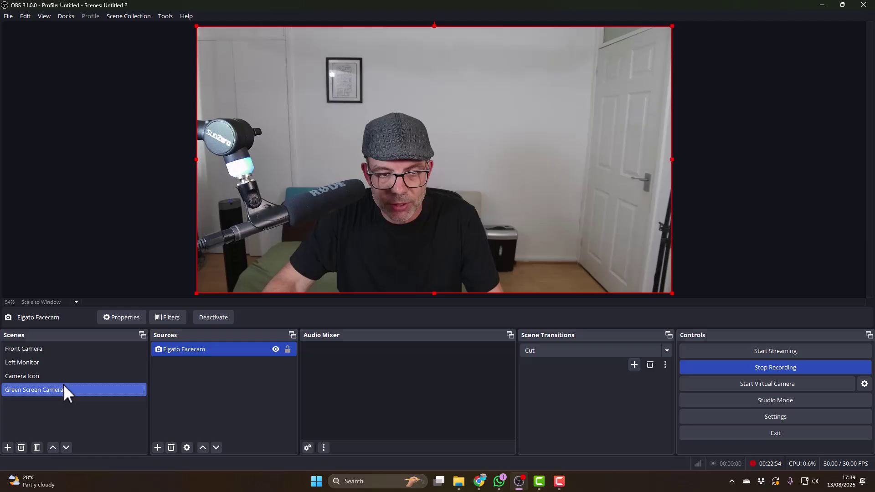
Compare the Front Camera, Left Monitor and Camera Icon scenes, ending back on Green Screen Camera
left_click(168, 352)
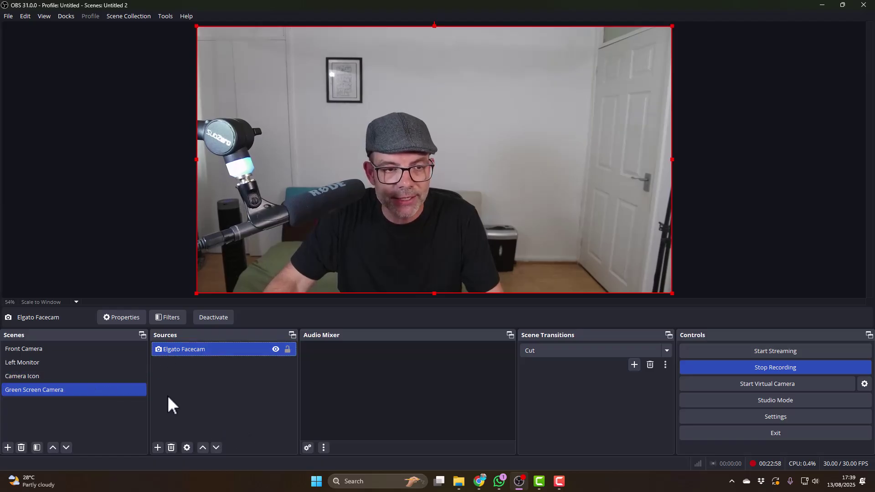
left_click(62, 349)
left_click(61, 362)
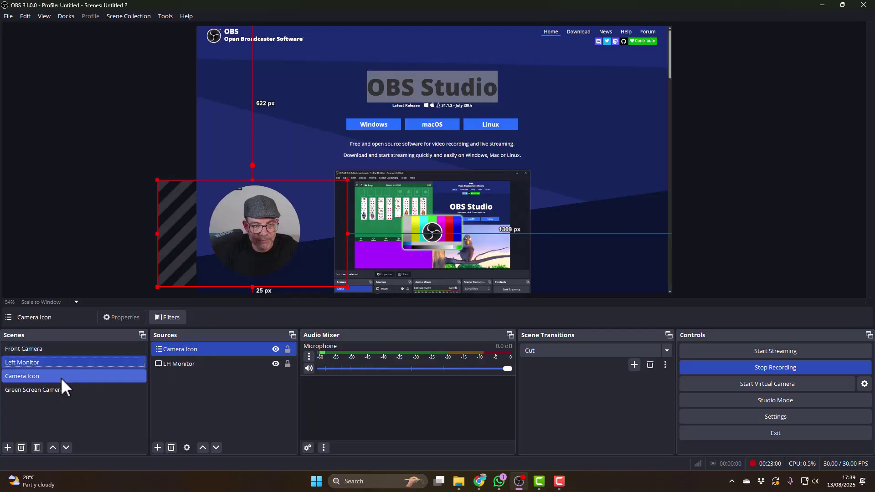
left_click(61, 387)
left_click(59, 382)
left_click(60, 388)
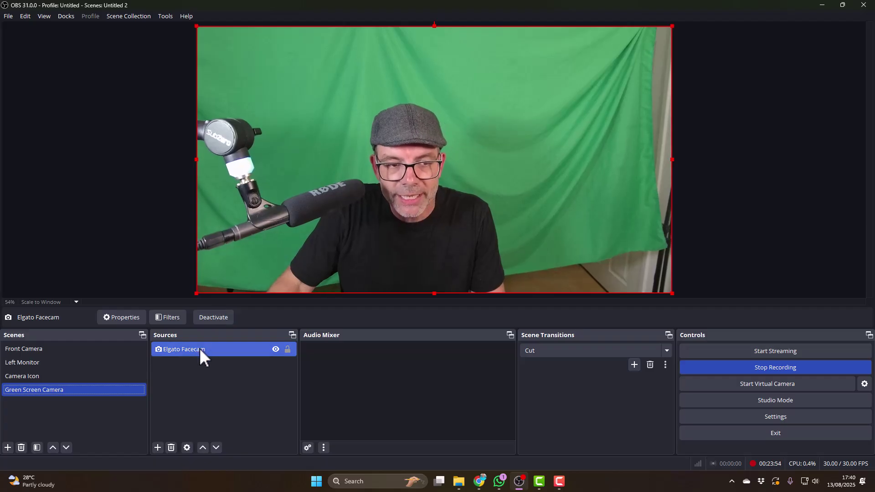
Add a Chroma Key filter to the Green Screen Camera scene
right_click(68, 390)
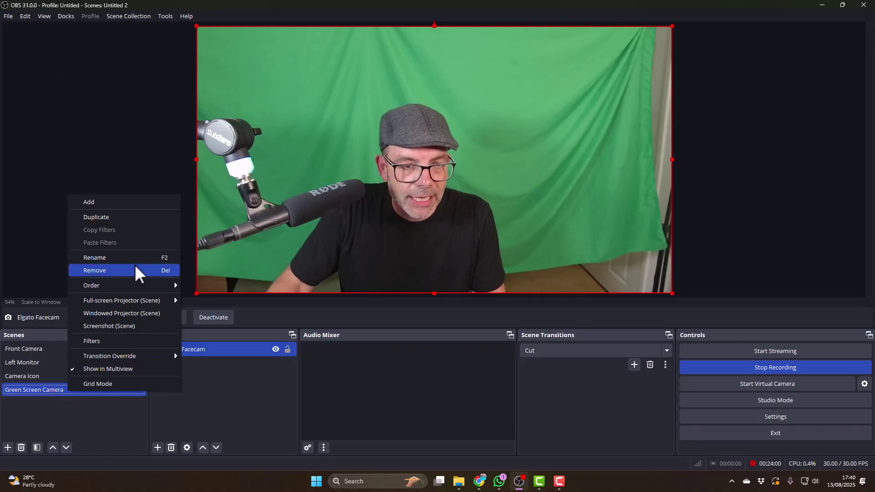
left_click(129, 340)
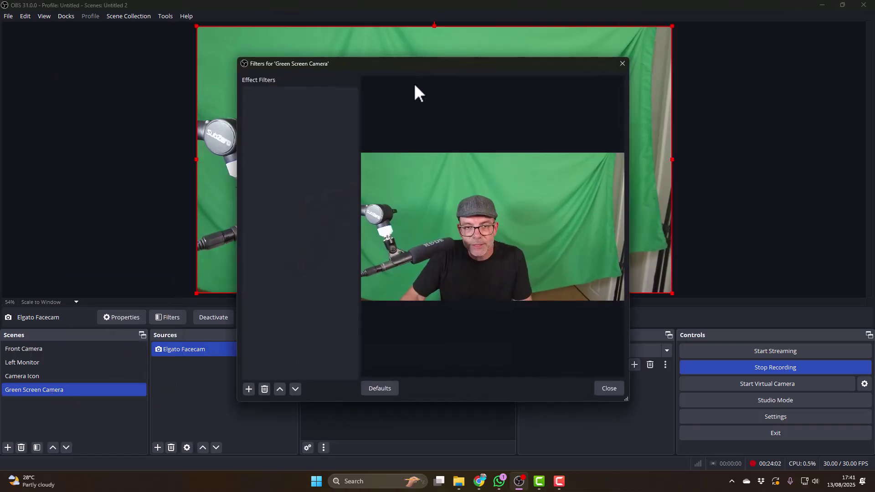
left_click_drag(381, 70, 571, 48)
left_click(440, 367)
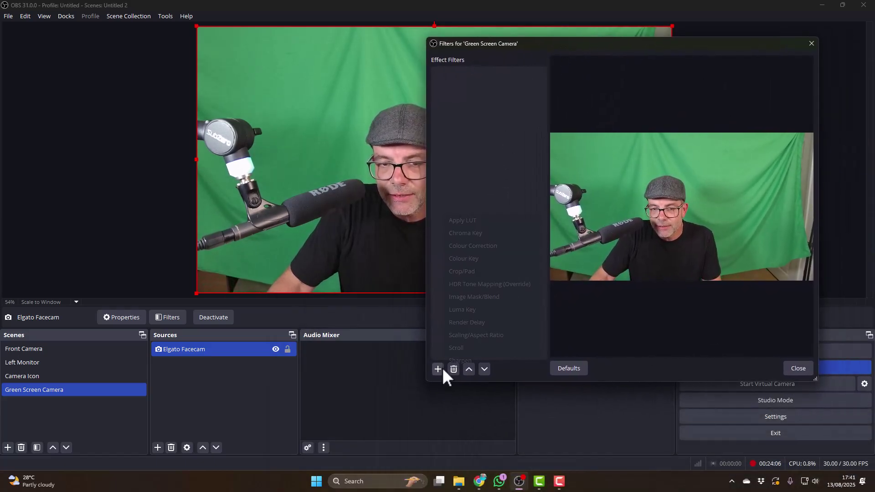
left_click(495, 234)
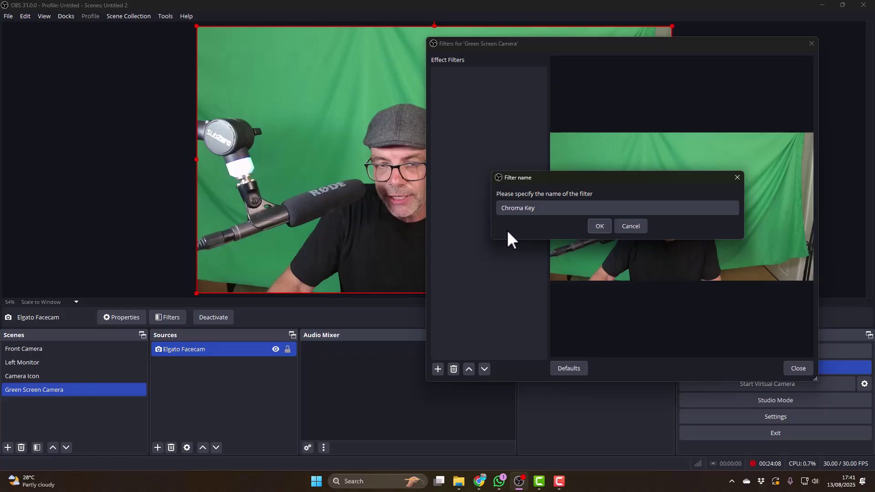
left_click(595, 227)
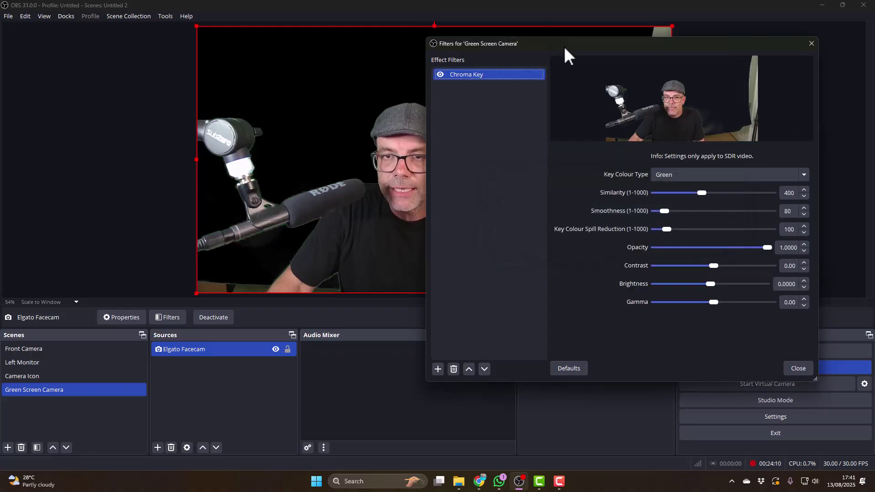
Set the Chroma Key similarity to 426 and close the filters window
left_click_drag(564, 46, 565, 269)
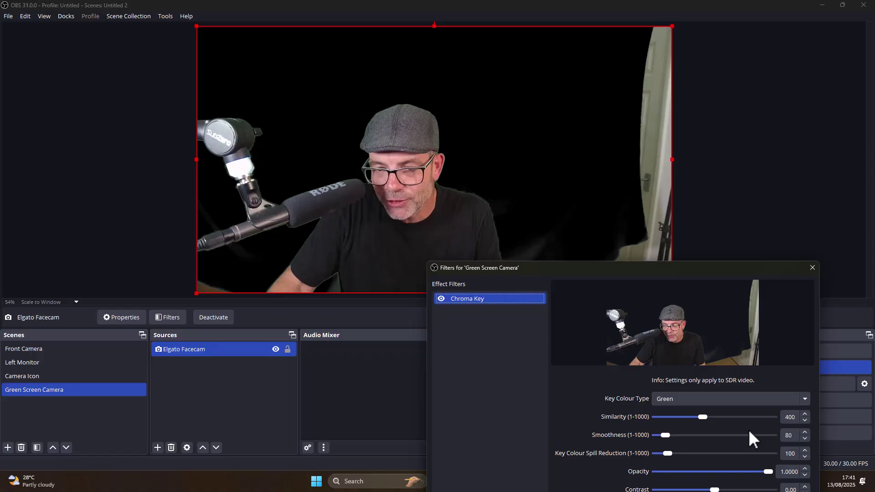
left_click_drag(701, 417, 706, 417)
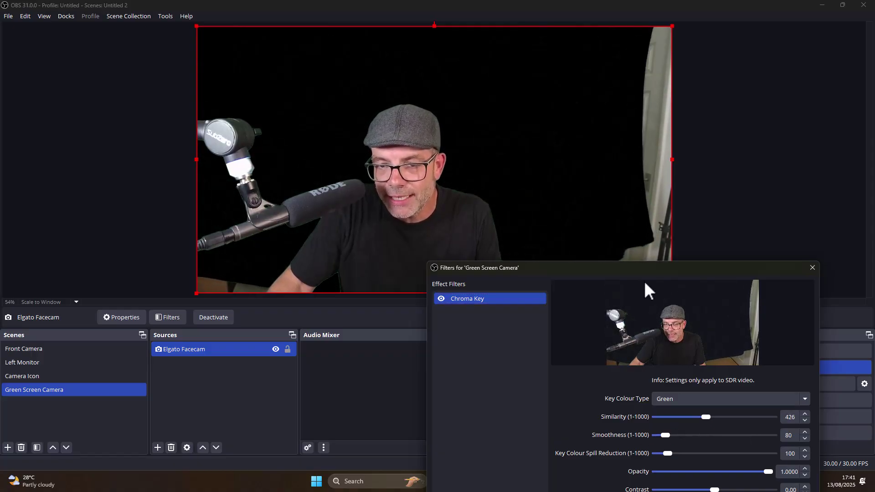
left_click_drag(642, 268, 520, 238)
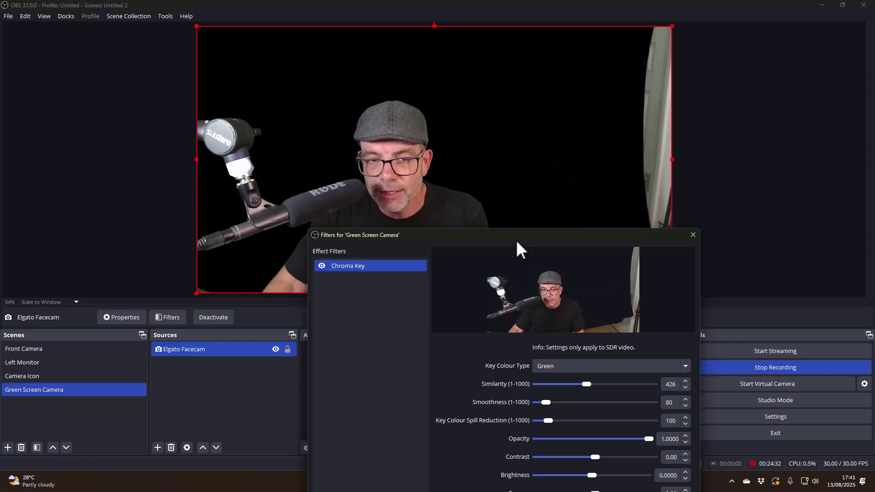
left_click_drag(638, 237, 569, 75)
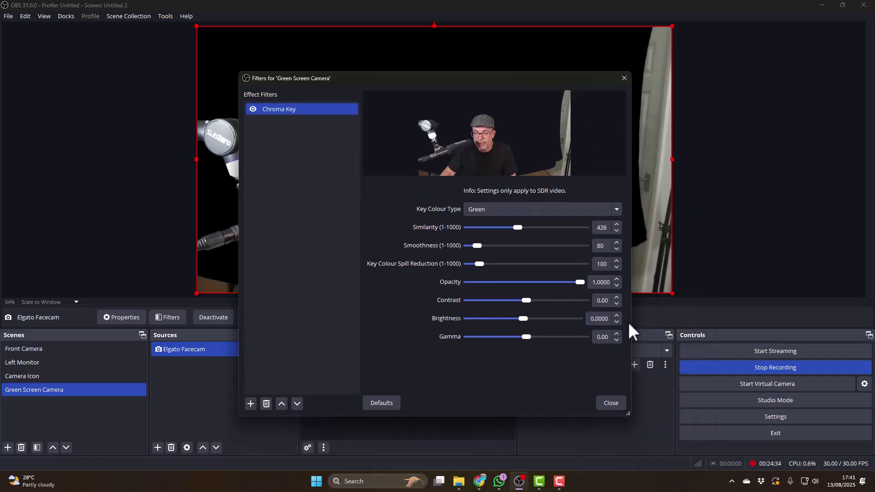
left_click(613, 404)
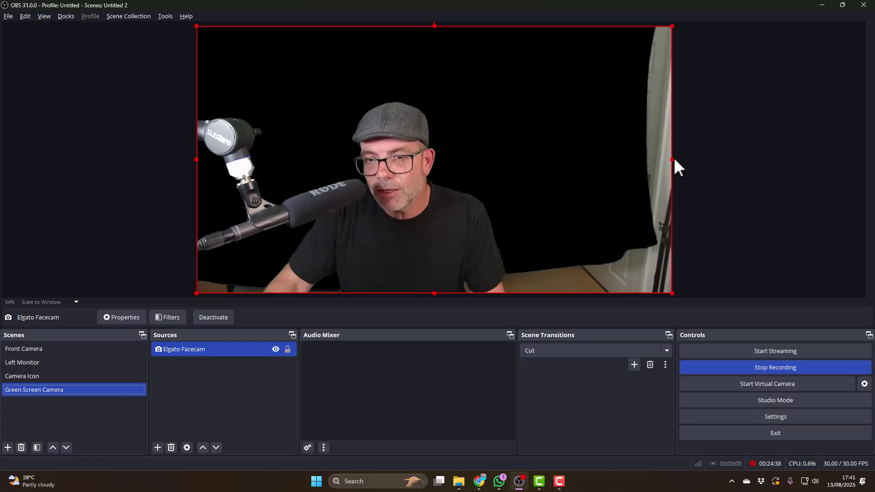
Crop the facecam's right side and bottom to trim leftover green backdrop
left_click_drag(674, 158, 588, 170)
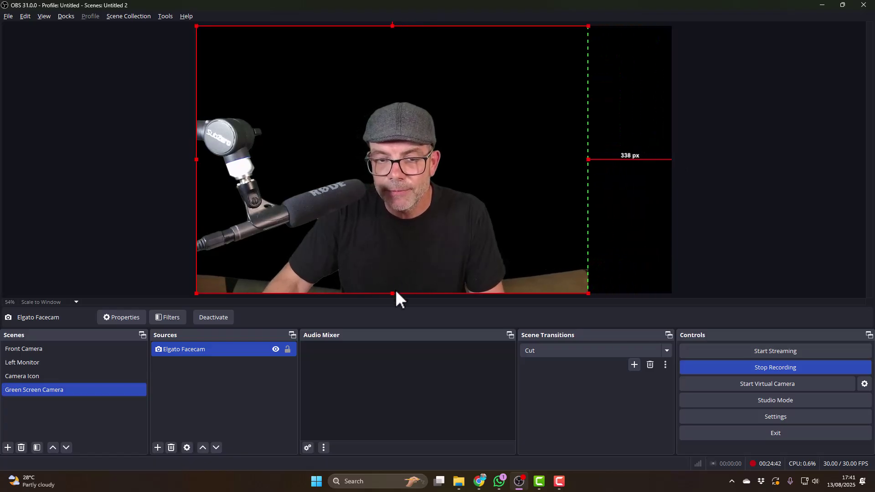
left_click_drag(394, 294, 393, 258)
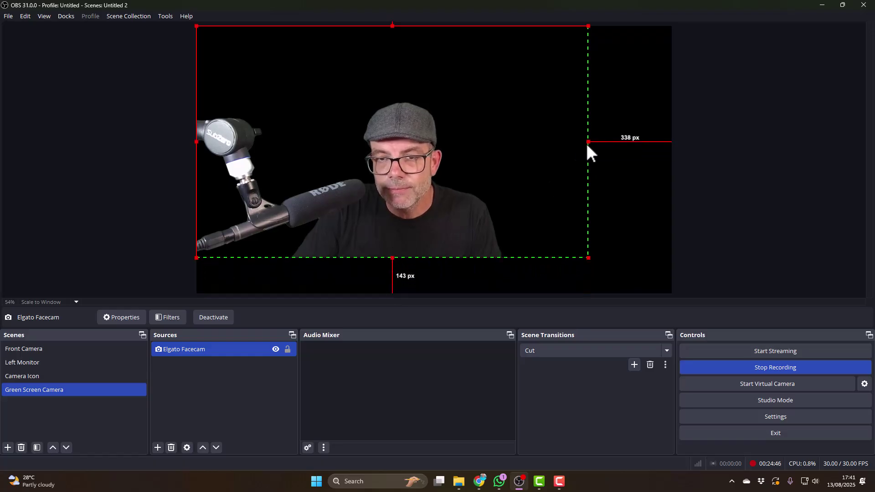
left_click_drag(587, 145, 551, 150)
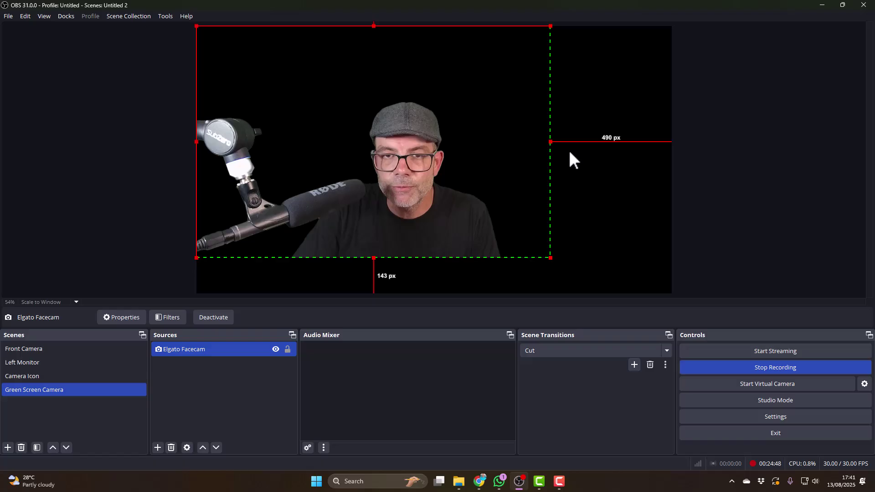
left_click(586, 155)
left_click(406, 212)
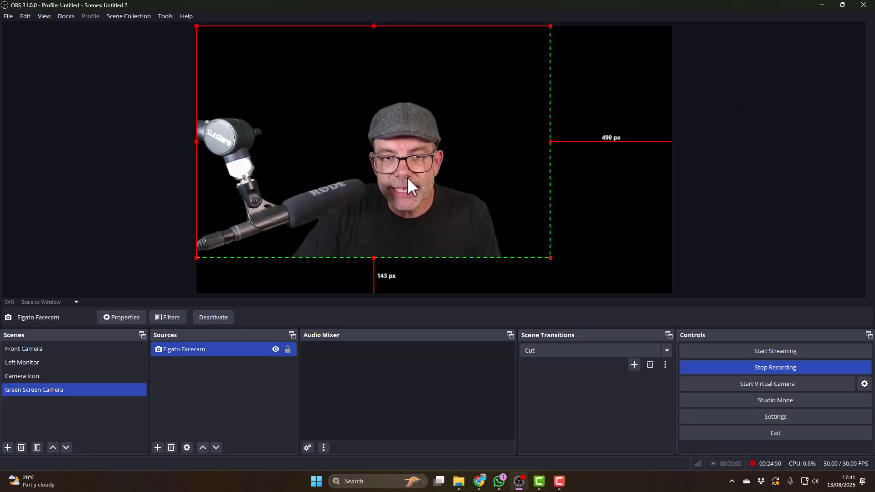
left_click(142, 192)
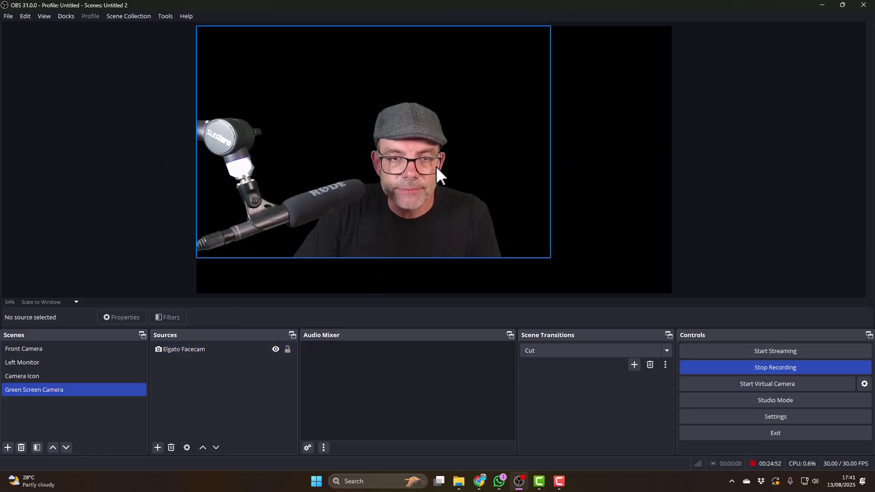
In Left Monitor, hide Camera Icon and add the existing Green Screen Camera scene
left_click(39, 364)
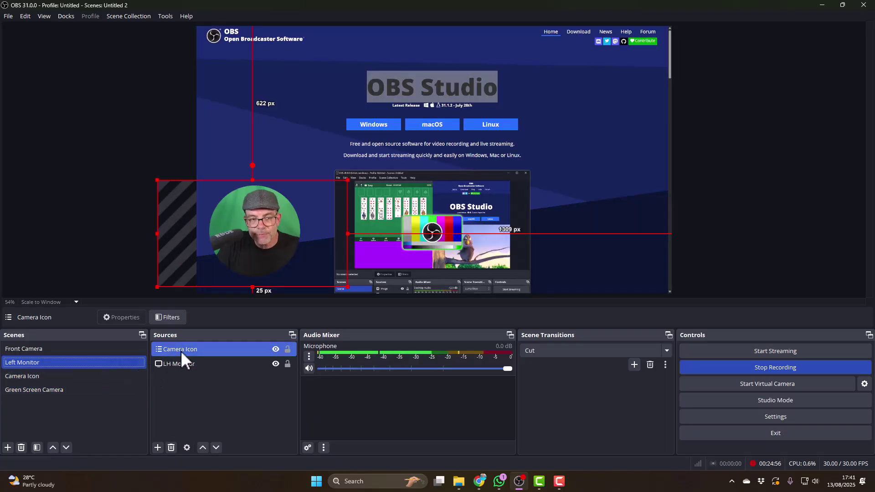
left_click(276, 349)
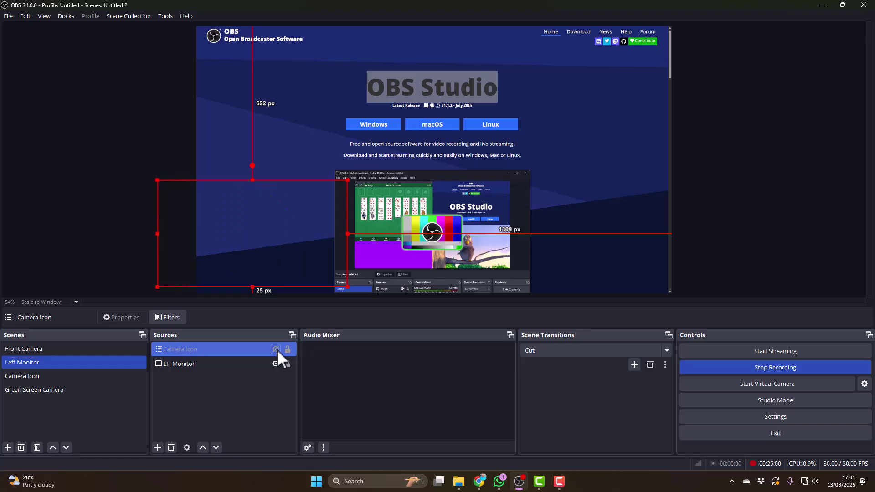
left_click(159, 446)
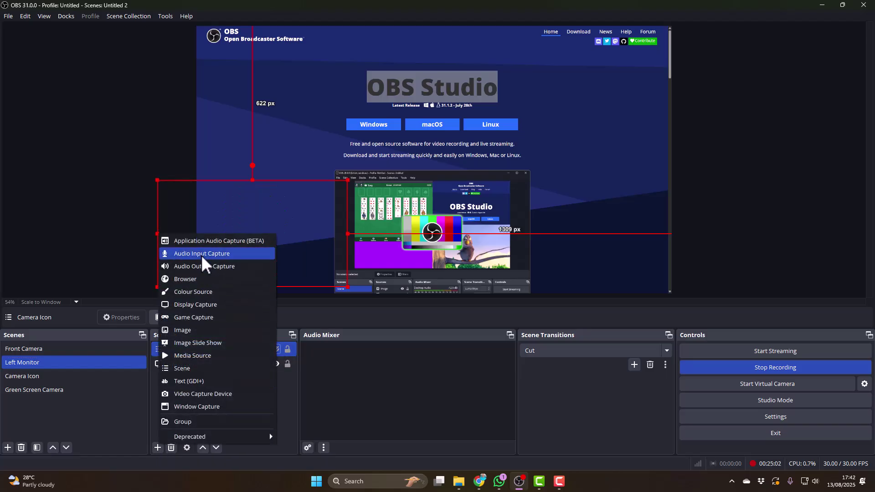
left_click(205, 368)
left_click(404, 248)
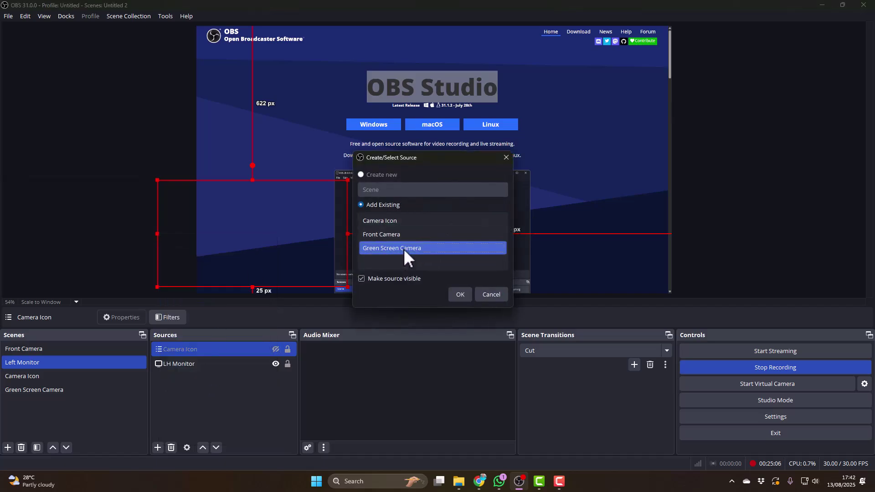
left_click(460, 294)
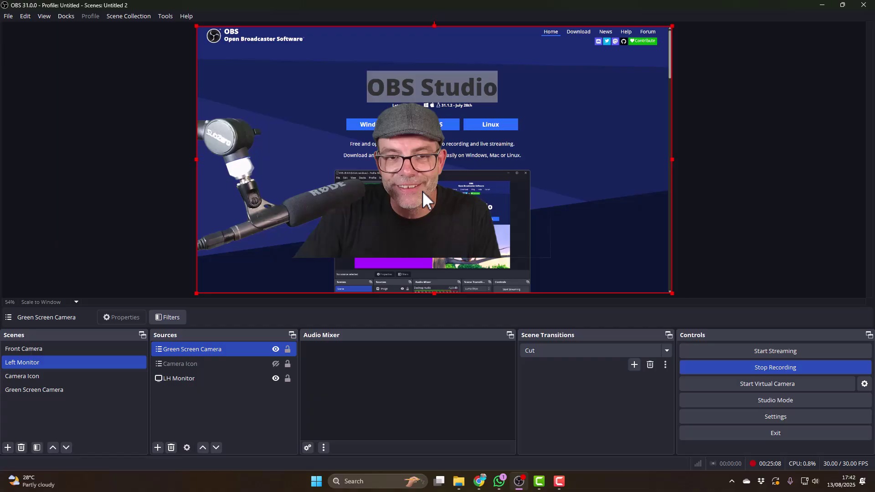
Shrink the Green Screen Camera overlay and place it at the monitor capture's lower left
left_click_drag(422, 191, 387, 226)
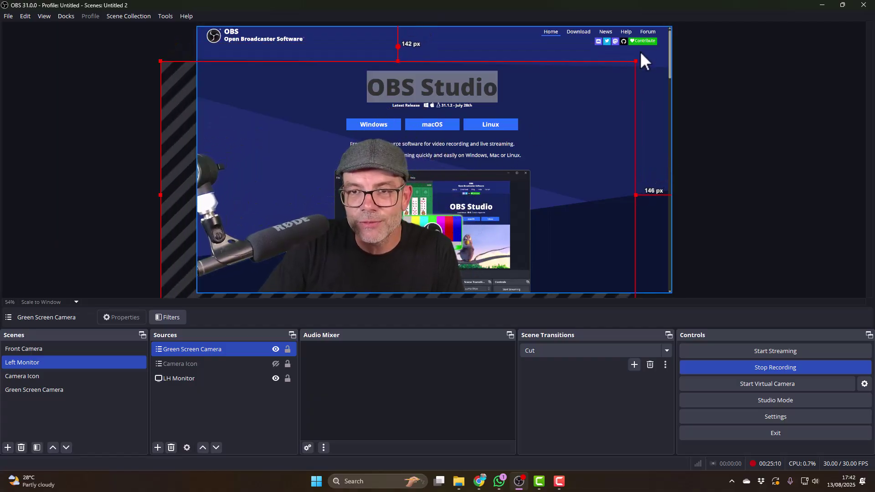
left_click_drag(635, 60, 465, 159)
left_click_drag(257, 223, 238, 212)
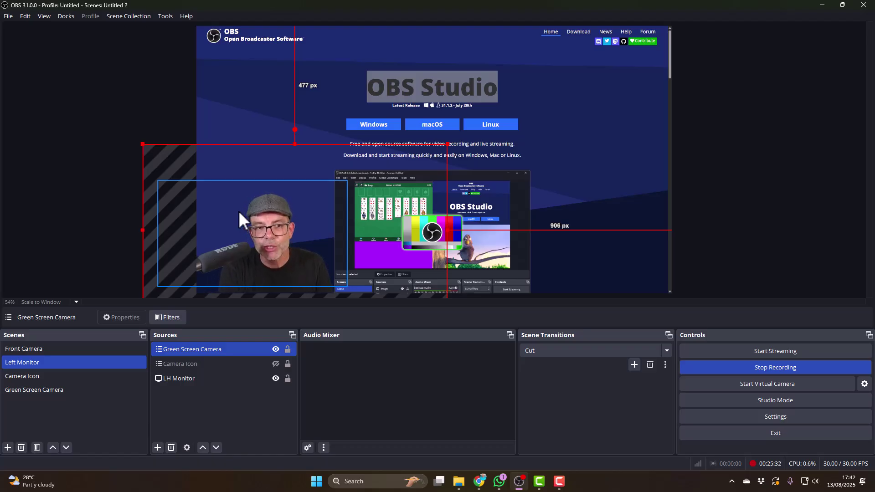
Cycle through Front Camera, Left Monitor, Camera Icon and Green Screen Camera, ending on Front Camera
key("F1")
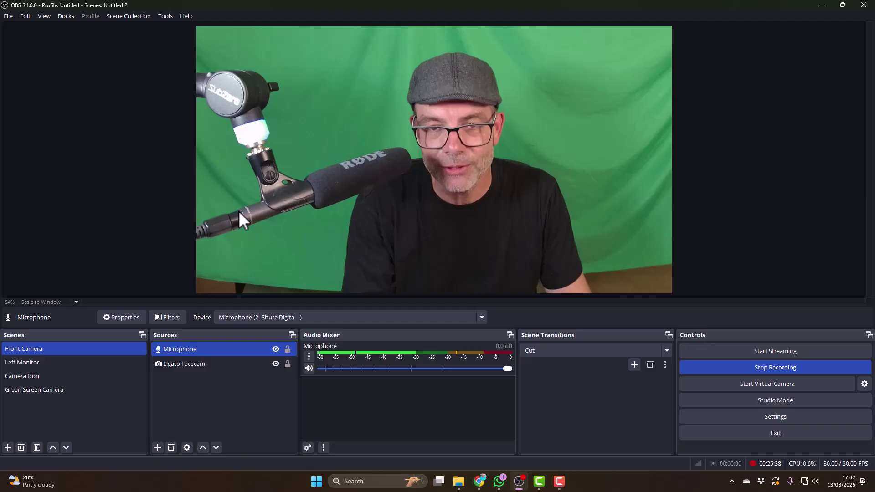
key("F2")
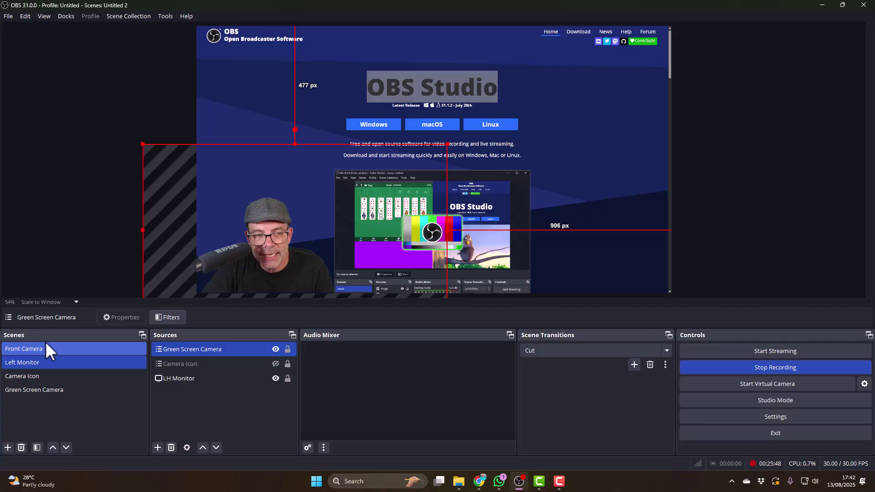
left_click(48, 376)
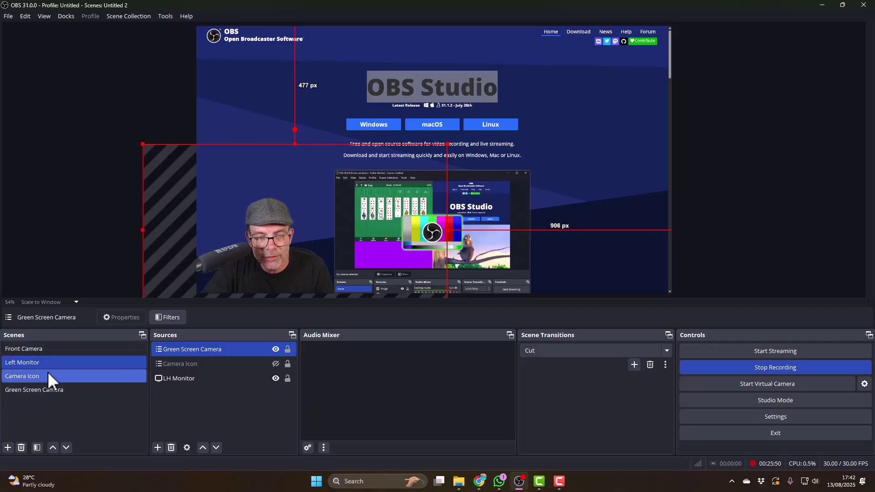
left_click(53, 388)
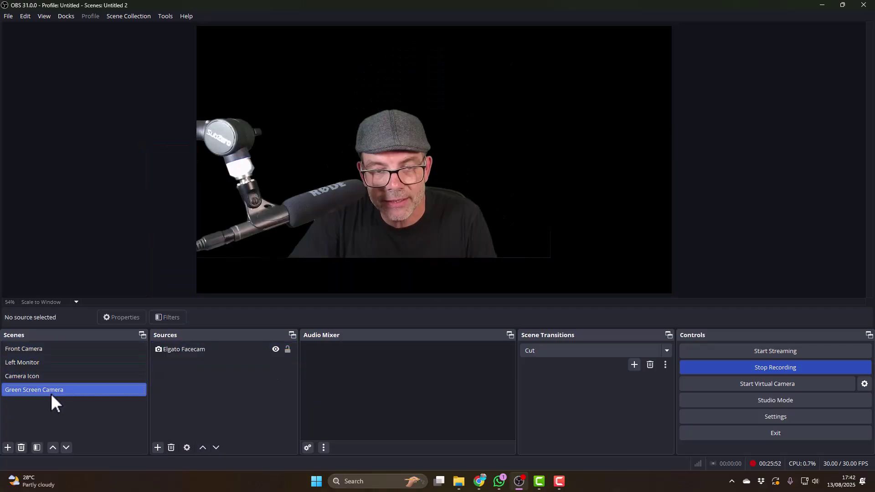
left_click(43, 361)
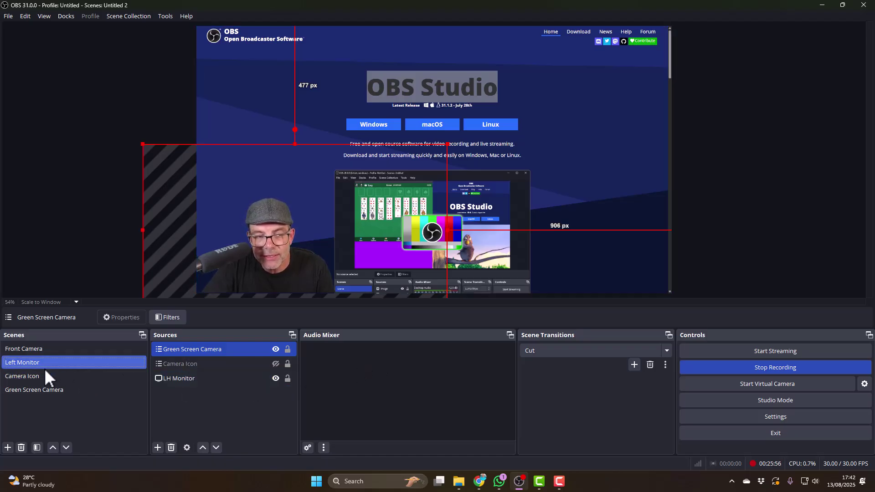
left_click(46, 351)
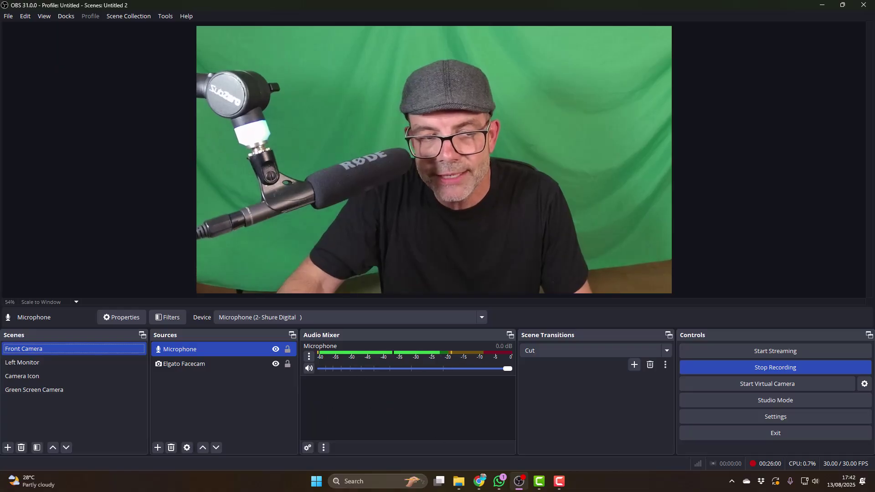
In the Left Monitor scene, add the existing Microphone as an Audio Input Capture source
left_click(51, 364)
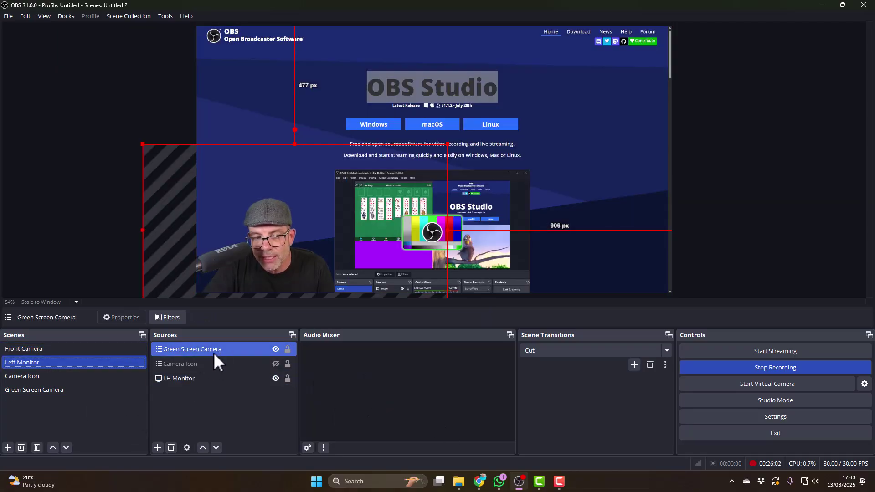
left_click(158, 447)
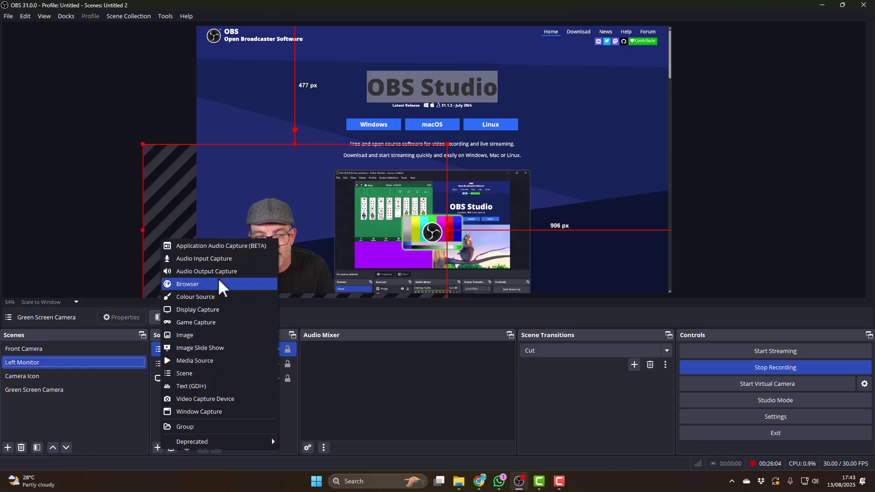
left_click(213, 263)
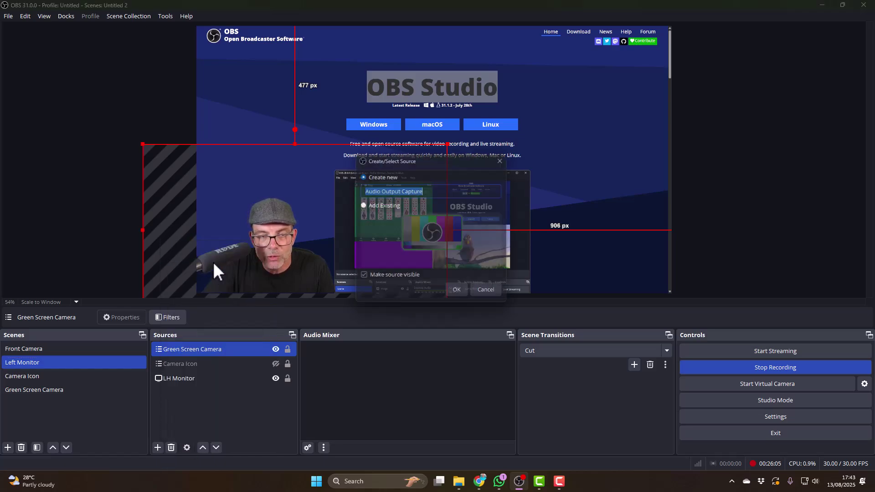
left_click(490, 291)
left_click(157, 447)
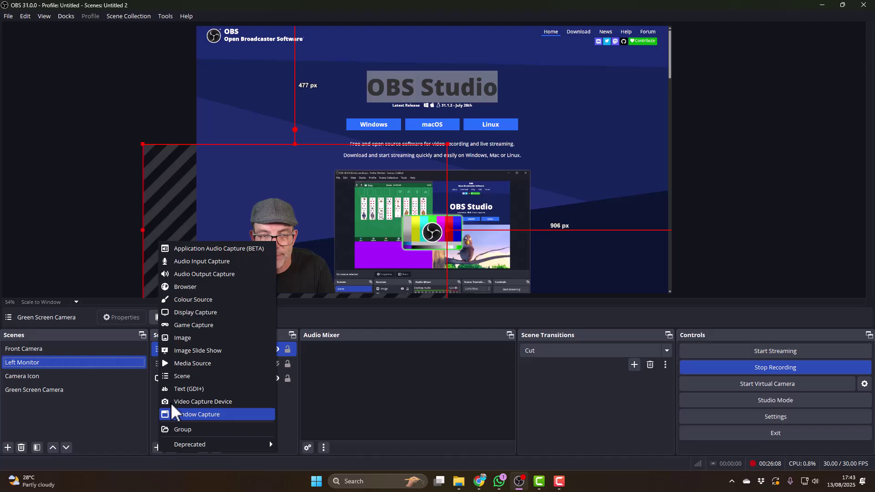
left_click(220, 263)
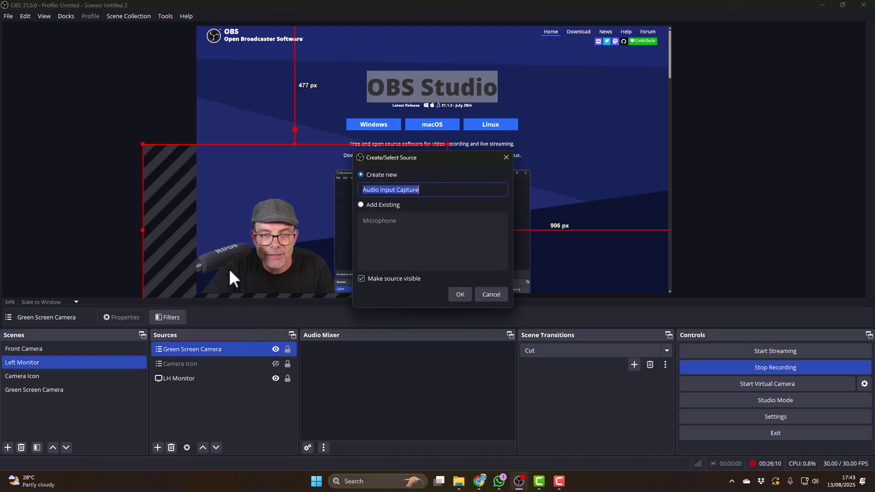
left_click(381, 207)
left_click(384, 221)
left_click(460, 295)
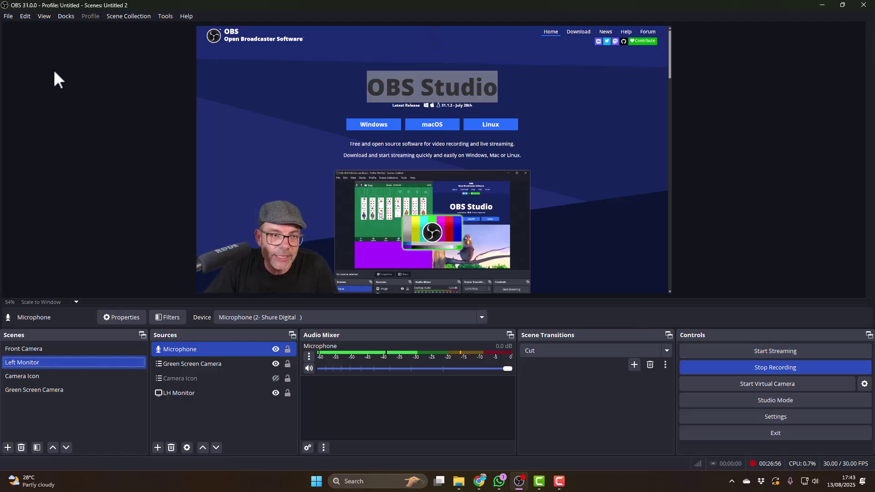
left_click(8, 16)
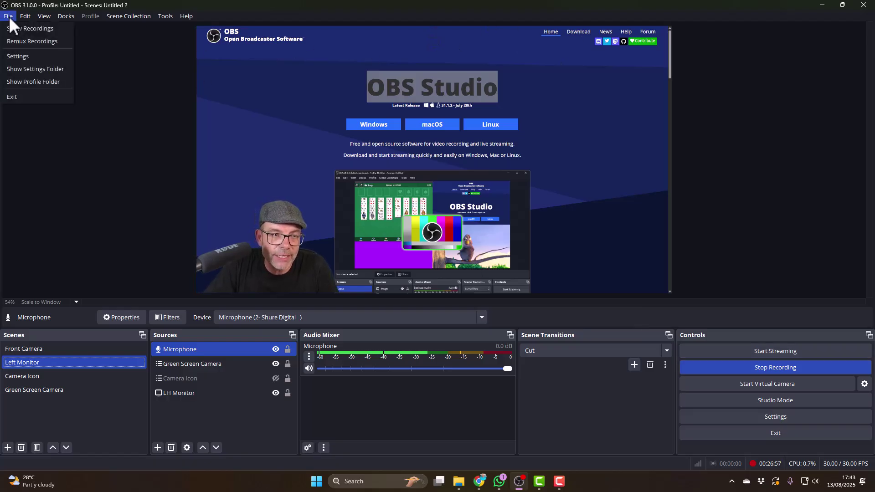
left_click(35, 55)
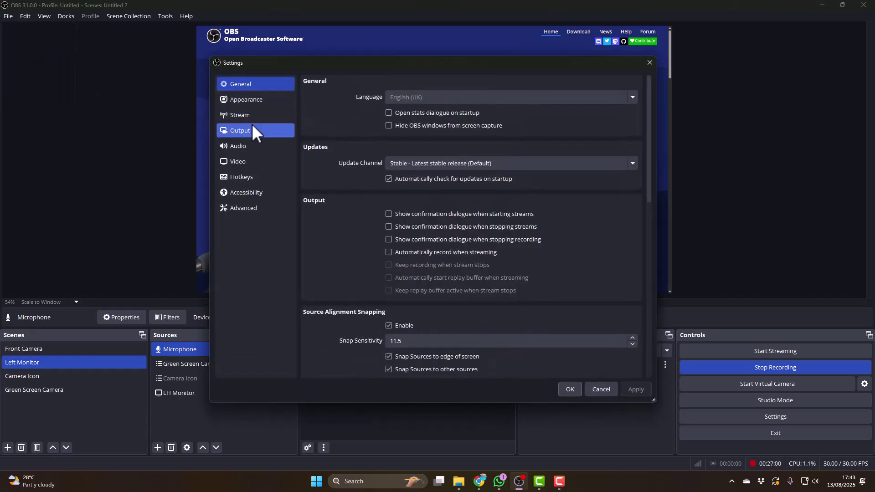
left_click(252, 129)
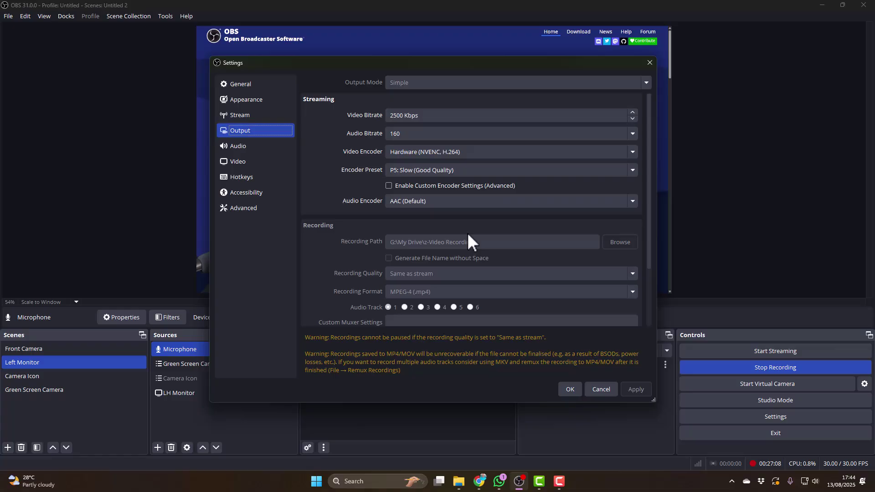
left_click(598, 388)
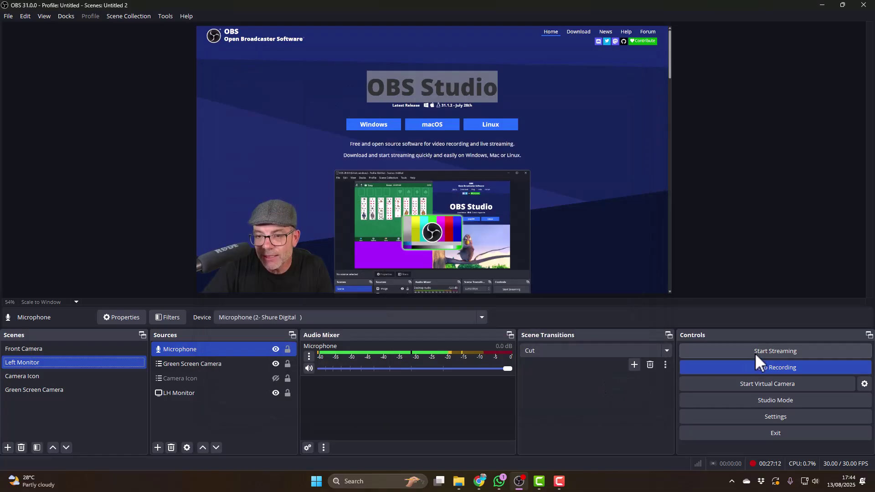